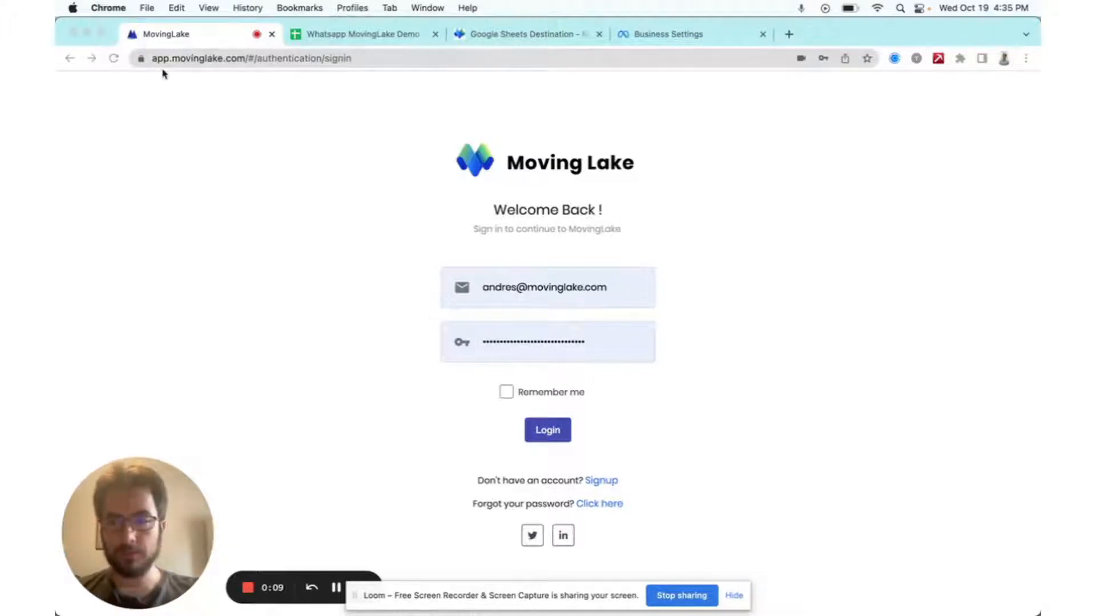
Step: Sign in to MovingLake with the prefilled credentials and start a new Whatsapp connector, continuing to its credentials stage
click(558, 436)
click(559, 435)
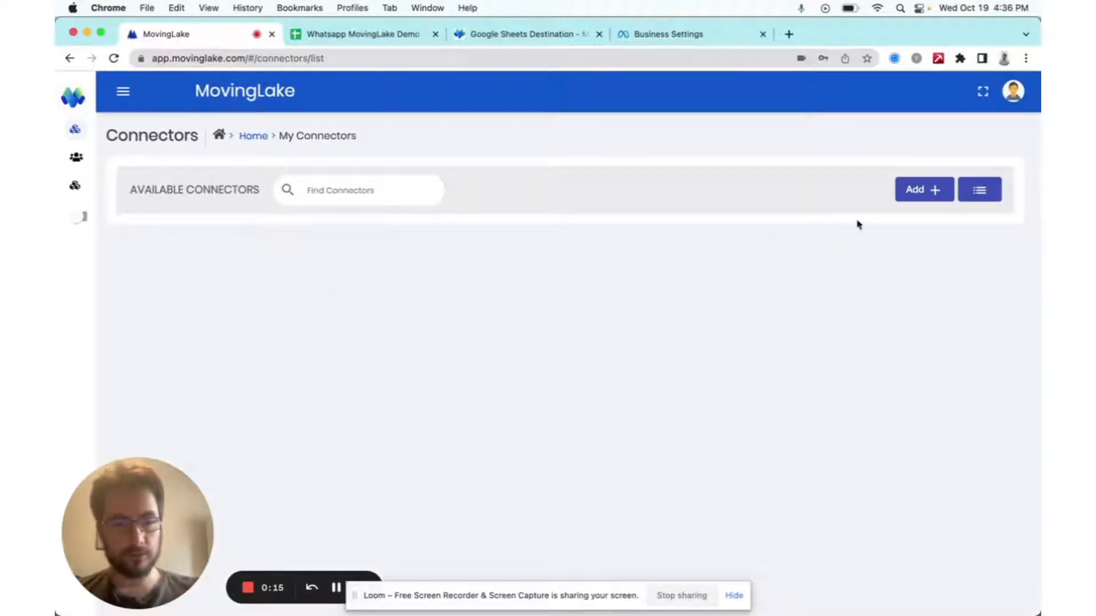
click(924, 190)
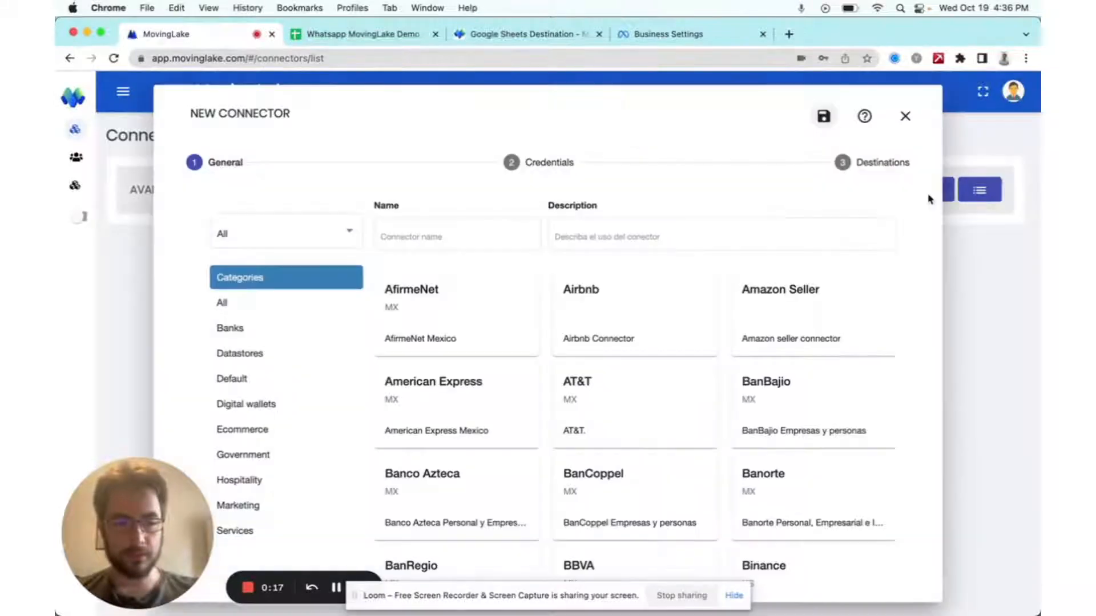
scroll(754, 457, down, 10)
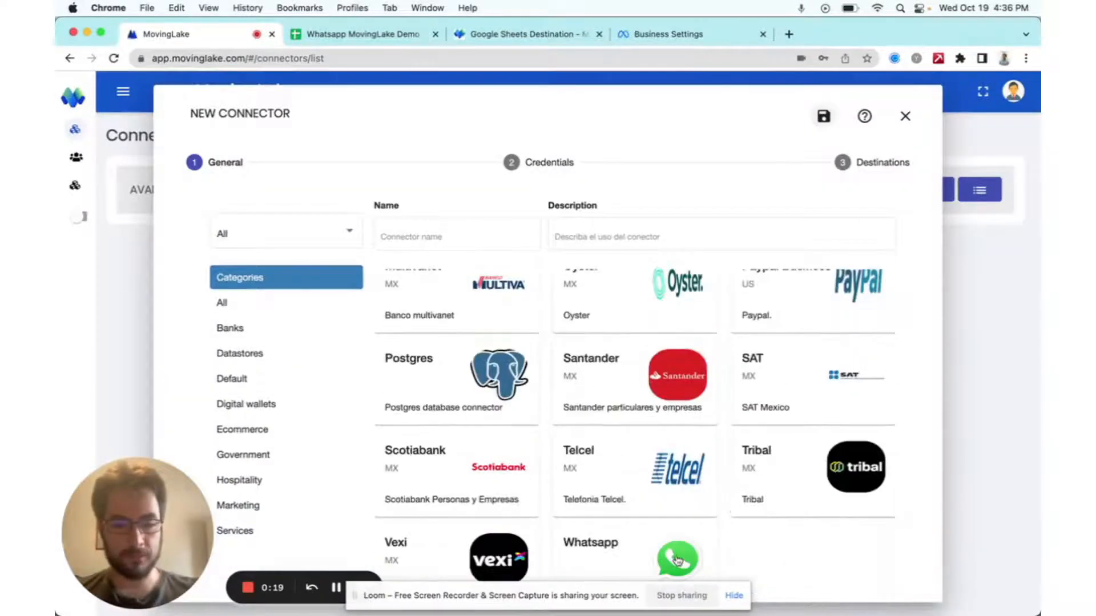
click(633, 551)
scroll(822, 560, down, 2)
click(878, 530)
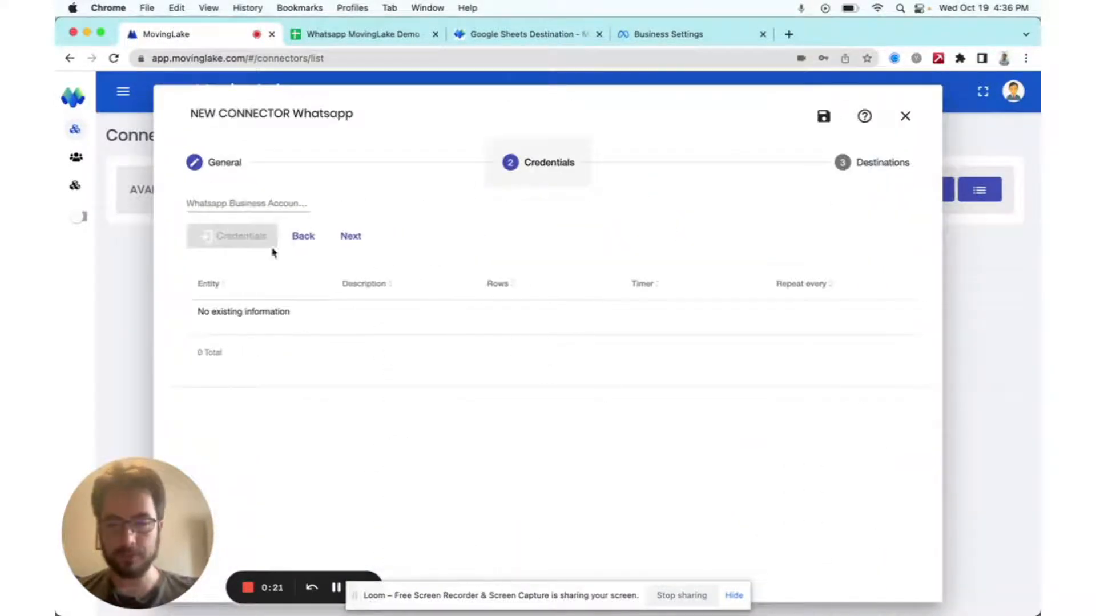
Step: Fill in the saved WhatsApp Business Account ID and check it against the MovingLake account in Meta's Business Settings
click(244, 205)
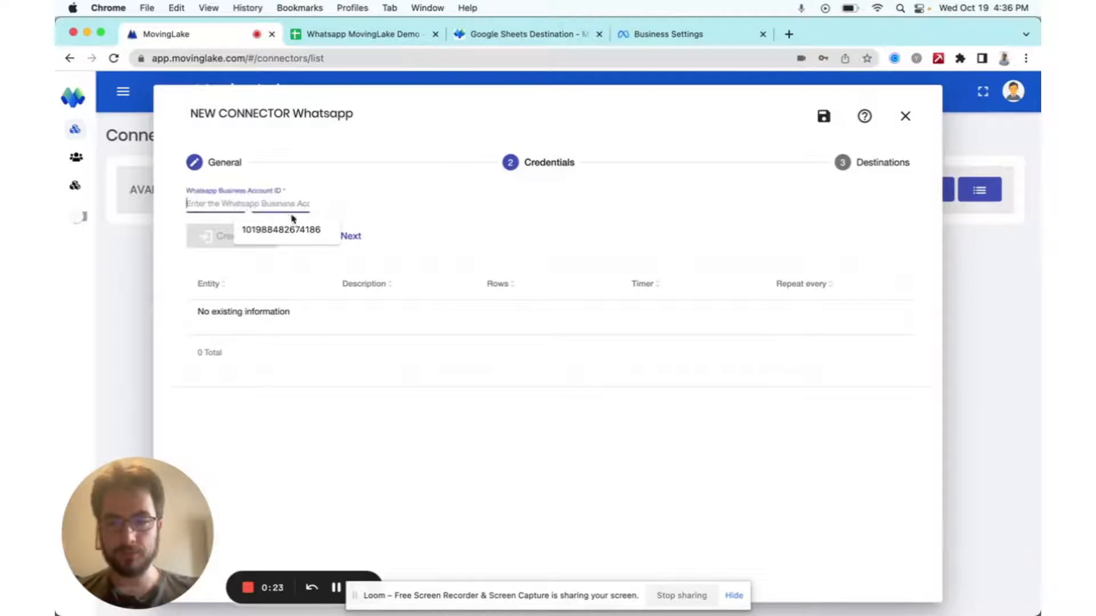
click(294, 230)
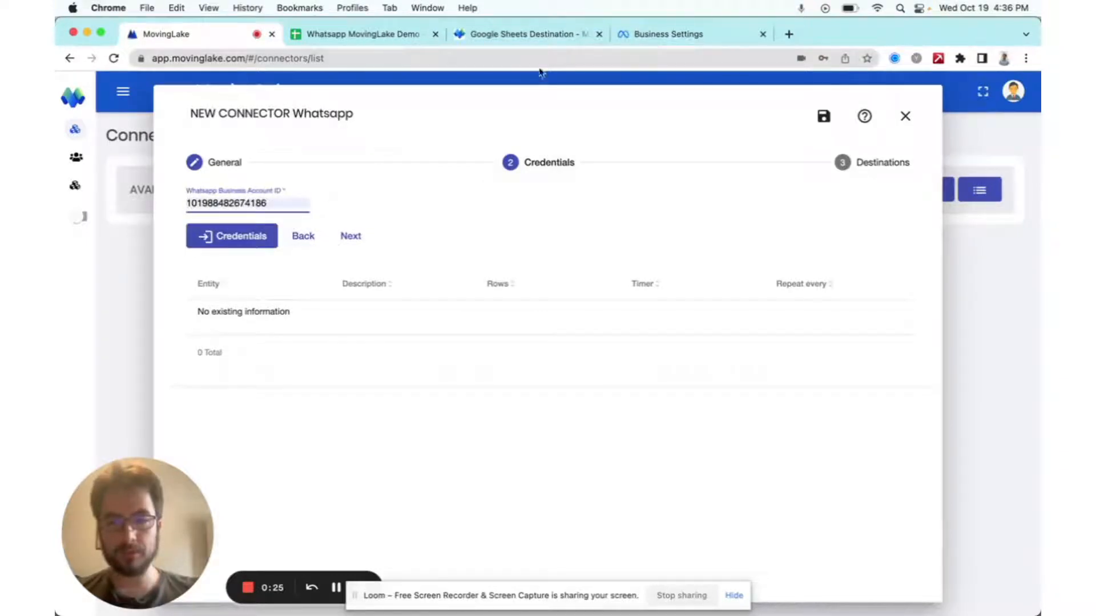
click(656, 36)
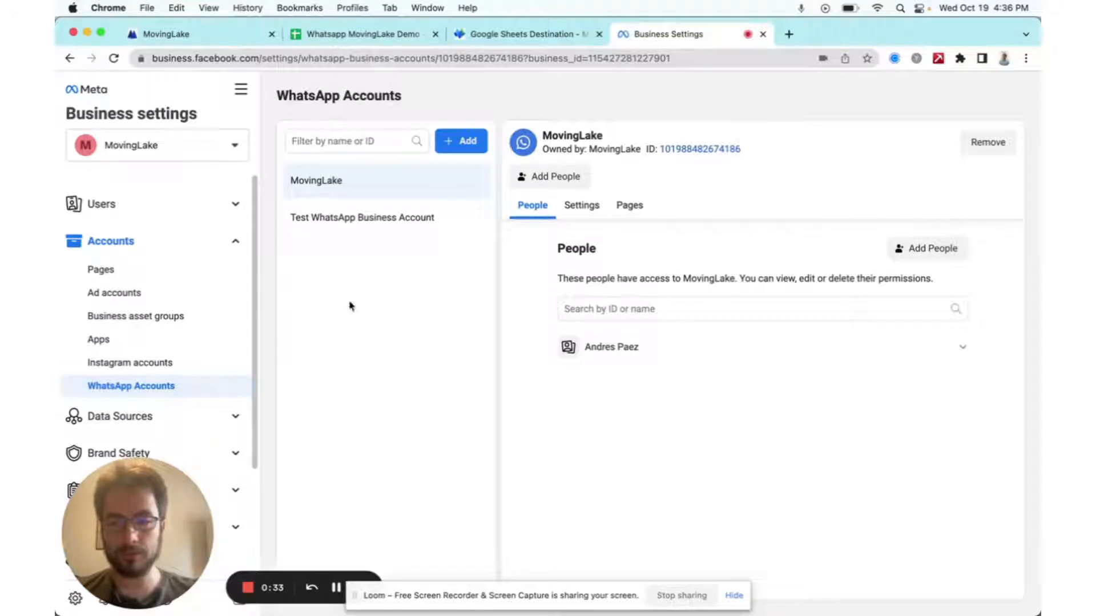
click(223, 37)
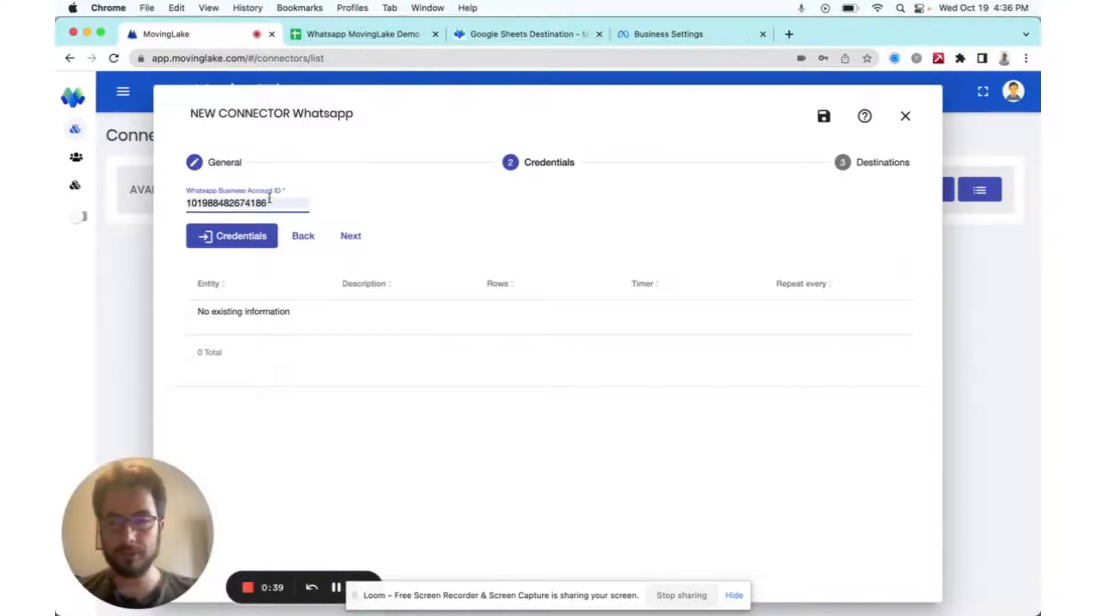
Step: Start the connector's credential authorization and log in with Facebook, continuing as the current account
click(257, 243)
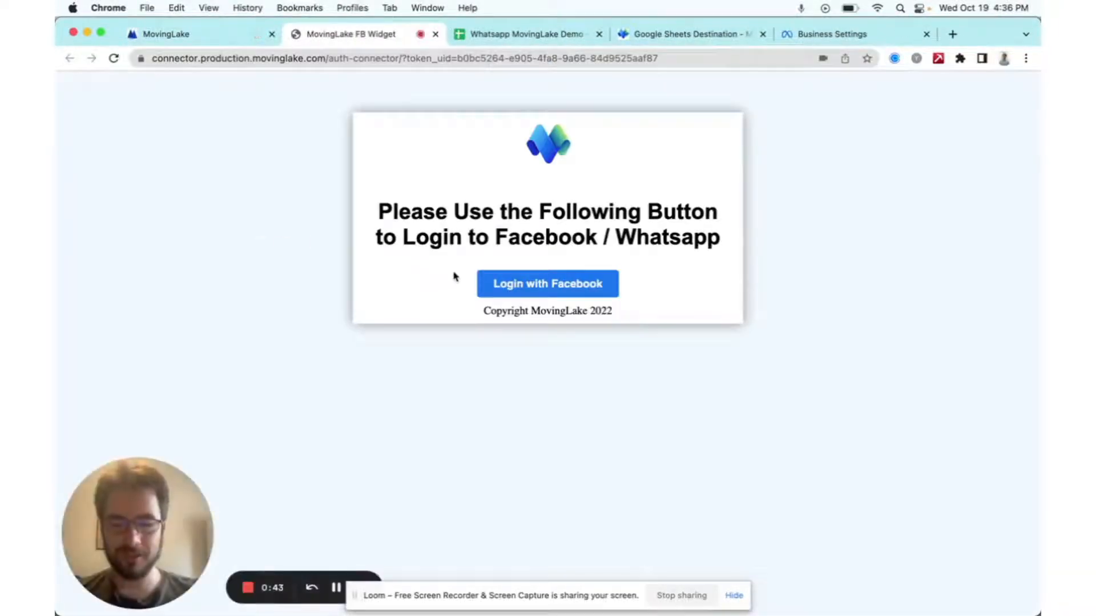
click(586, 285)
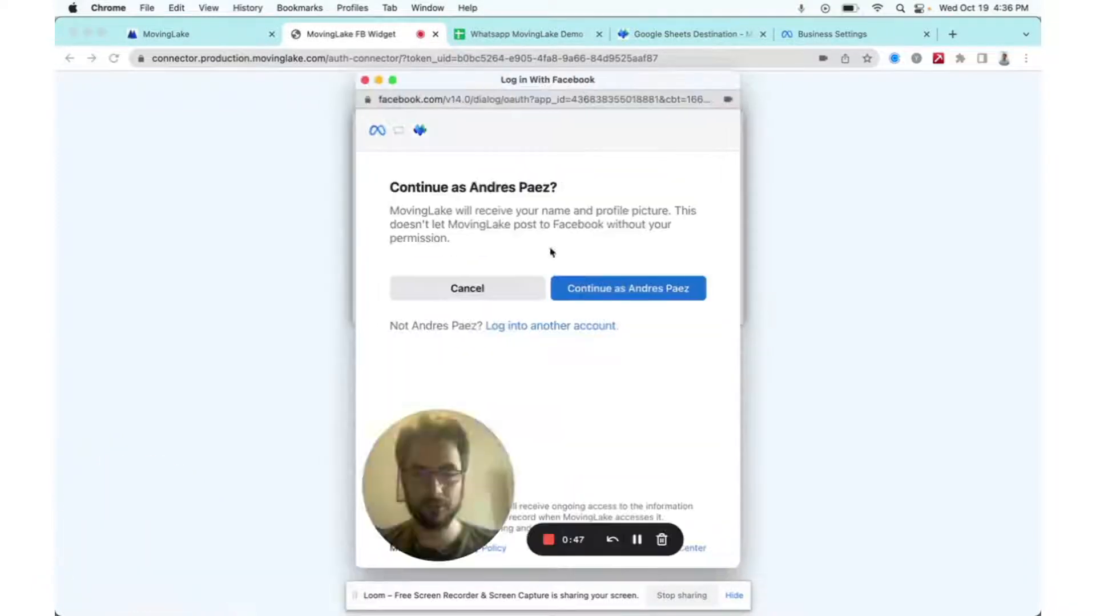
click(601, 289)
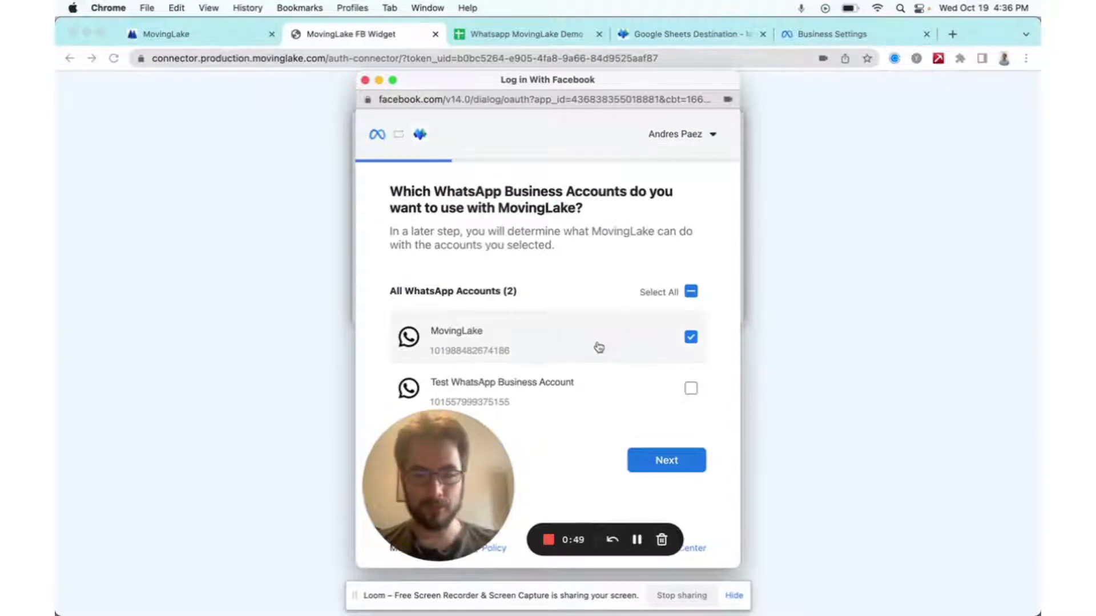
Step: Select all WhatsApp Business accounts for use with MovingLake and proceed to the permissions
click(690, 291)
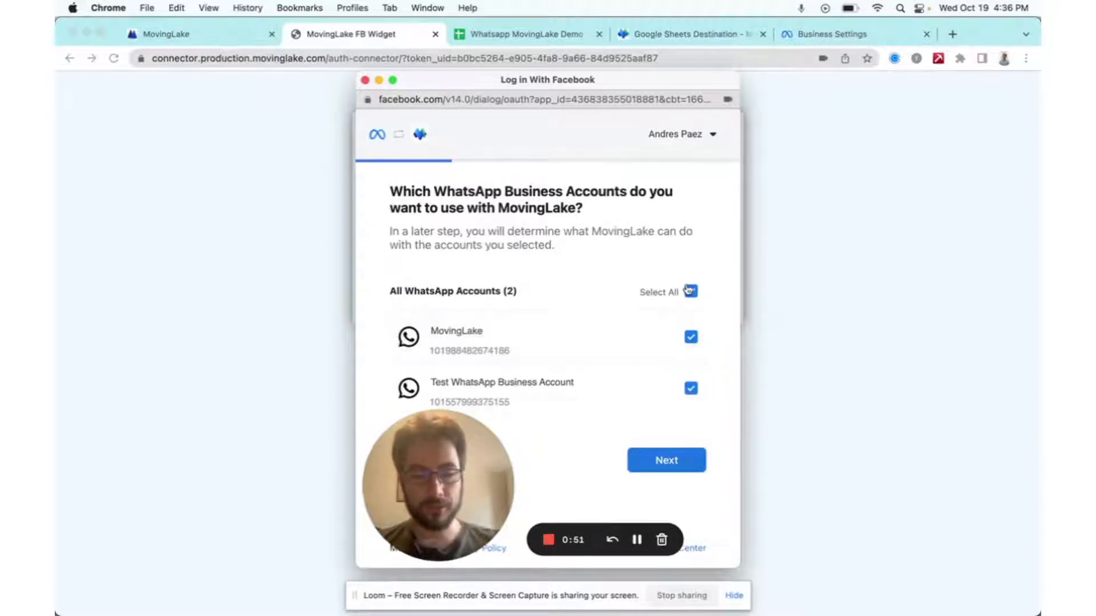
click(691, 291)
click(690, 292)
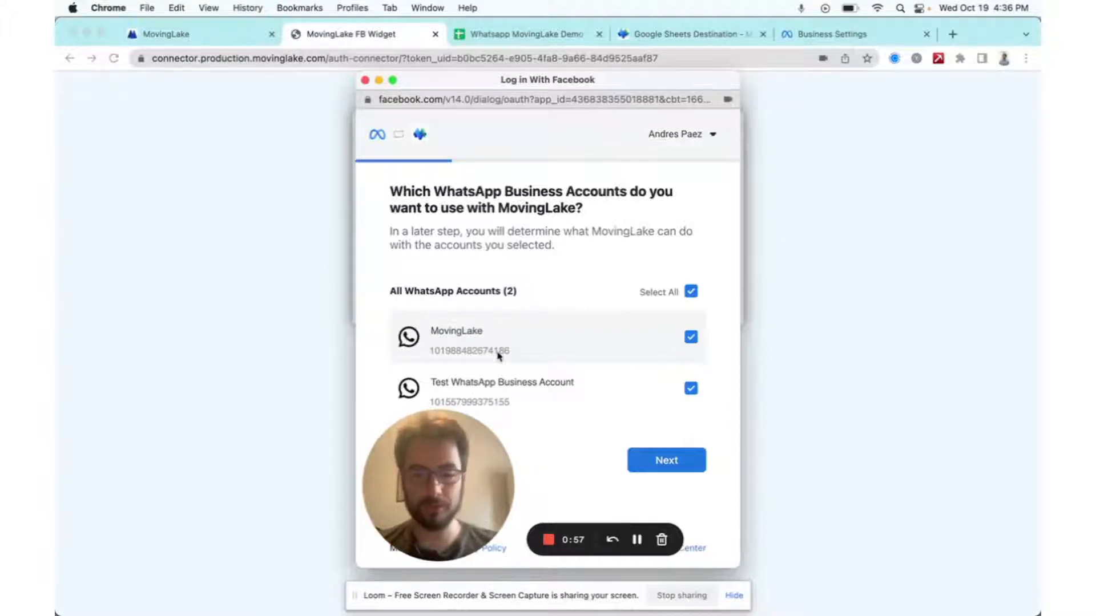
click(679, 470)
click(664, 408)
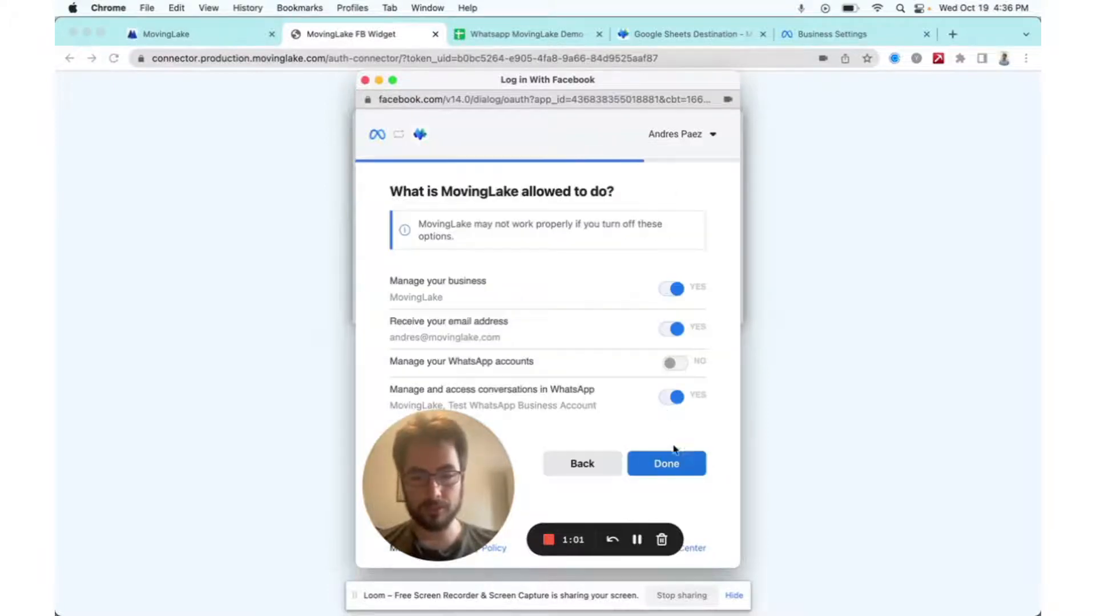
Step: Accept the requested permissions, finish linking MovingLake to Facebook and close the login page
click(669, 464)
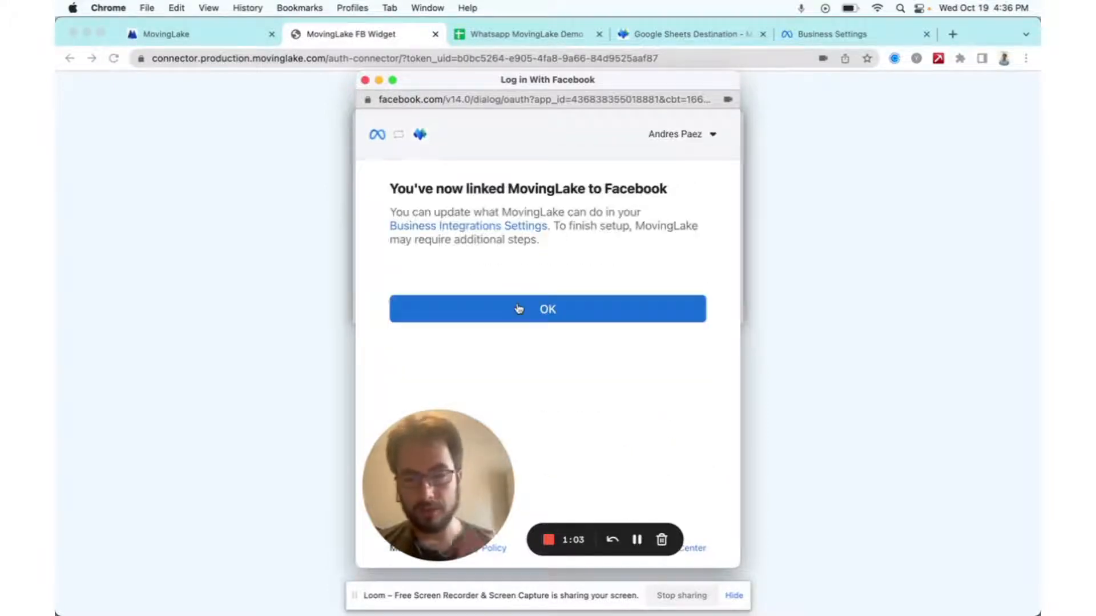
click(519, 309)
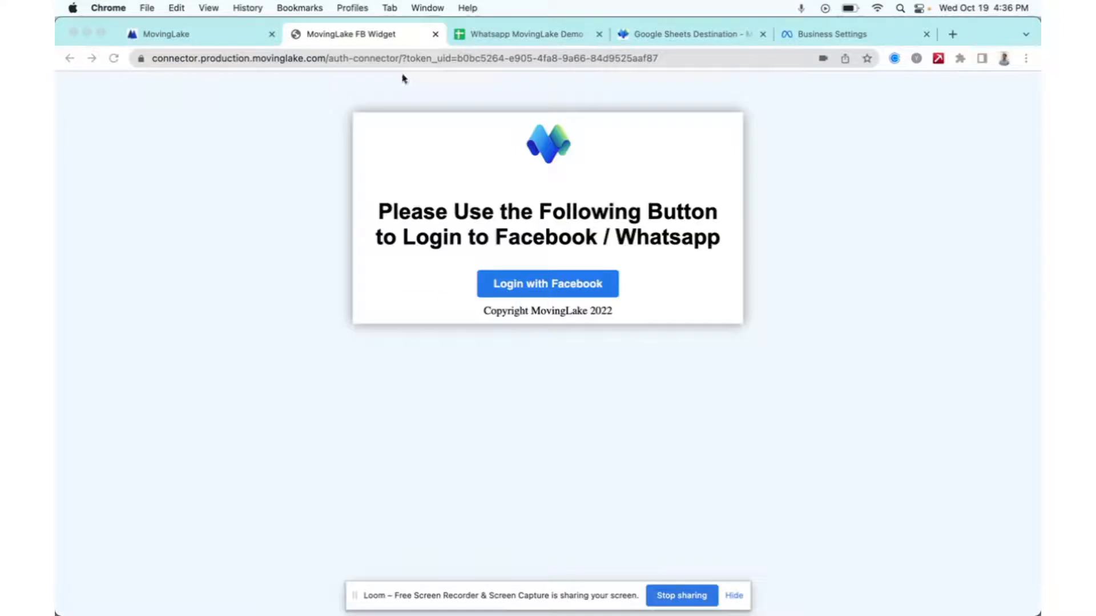
click(434, 34)
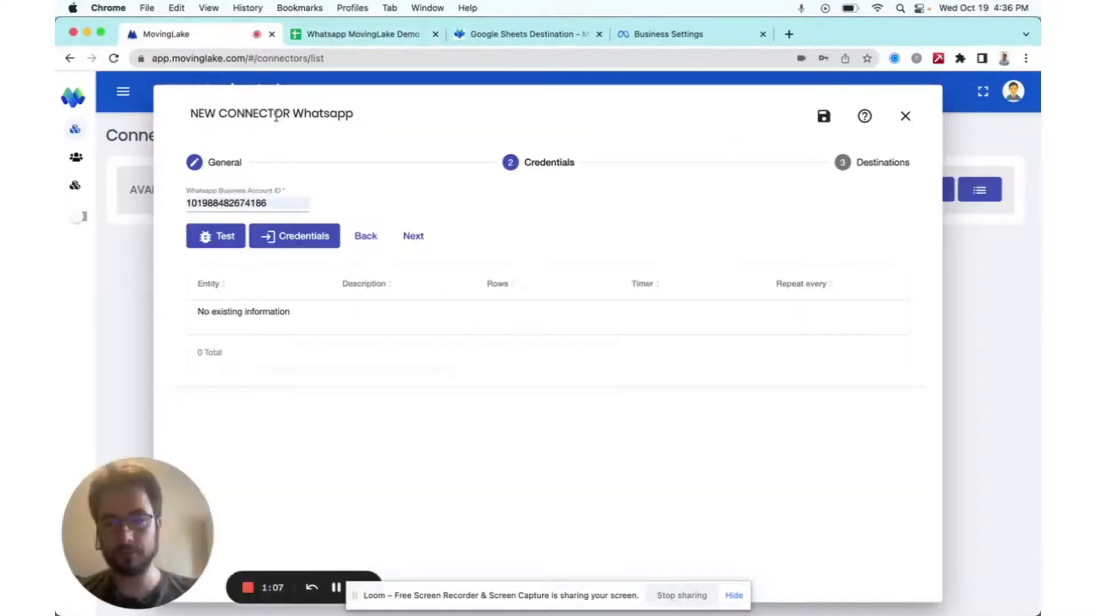
Step: Continue to the connector's destinations and add Google Sheets as the target adapter
click(416, 237)
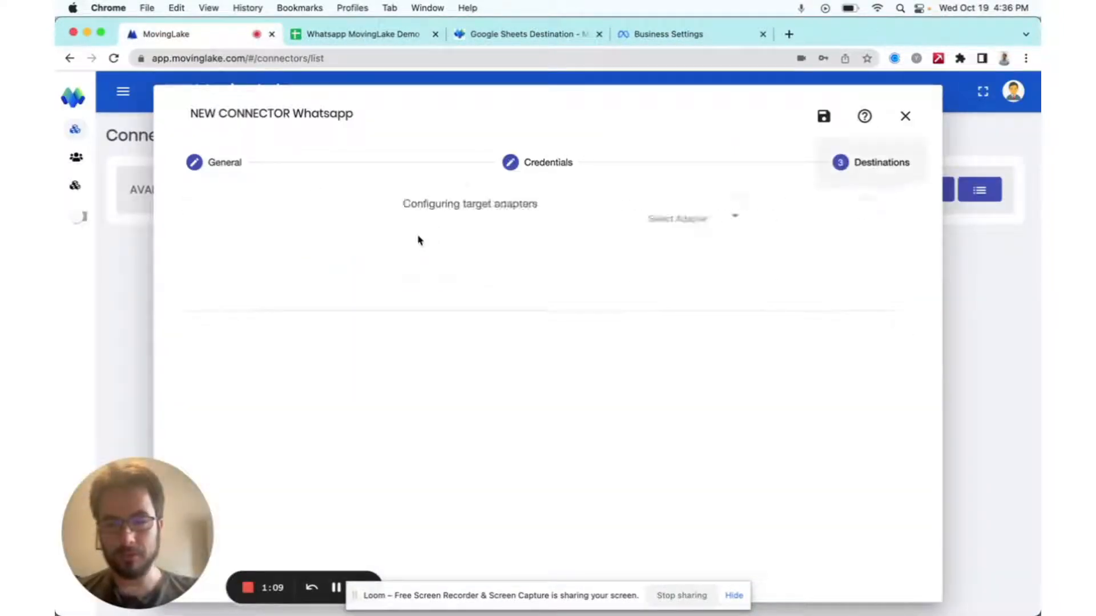
click(488, 219)
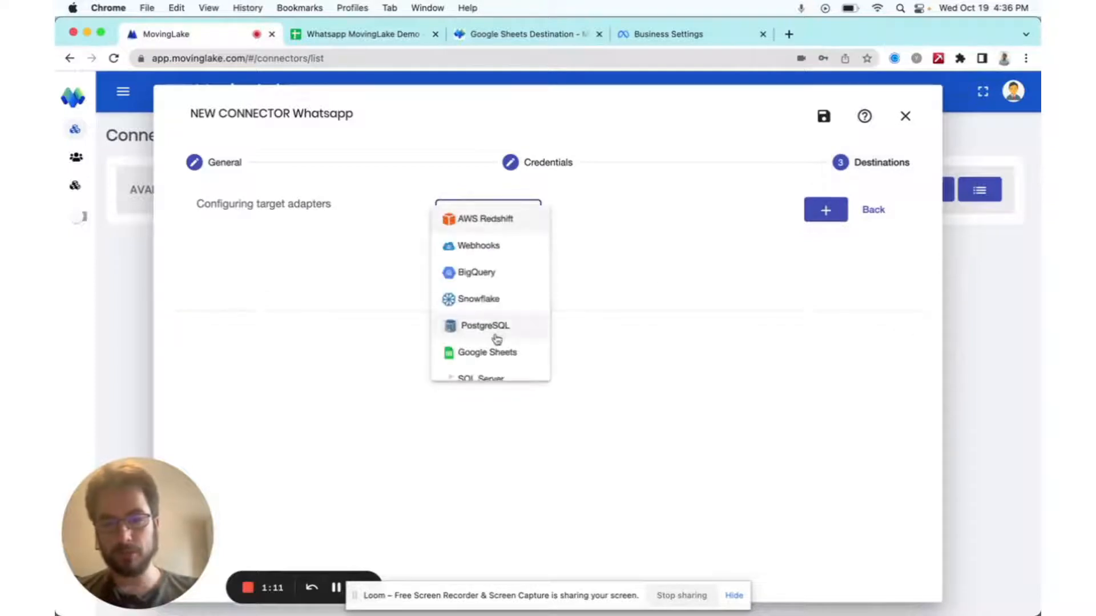
click(495, 353)
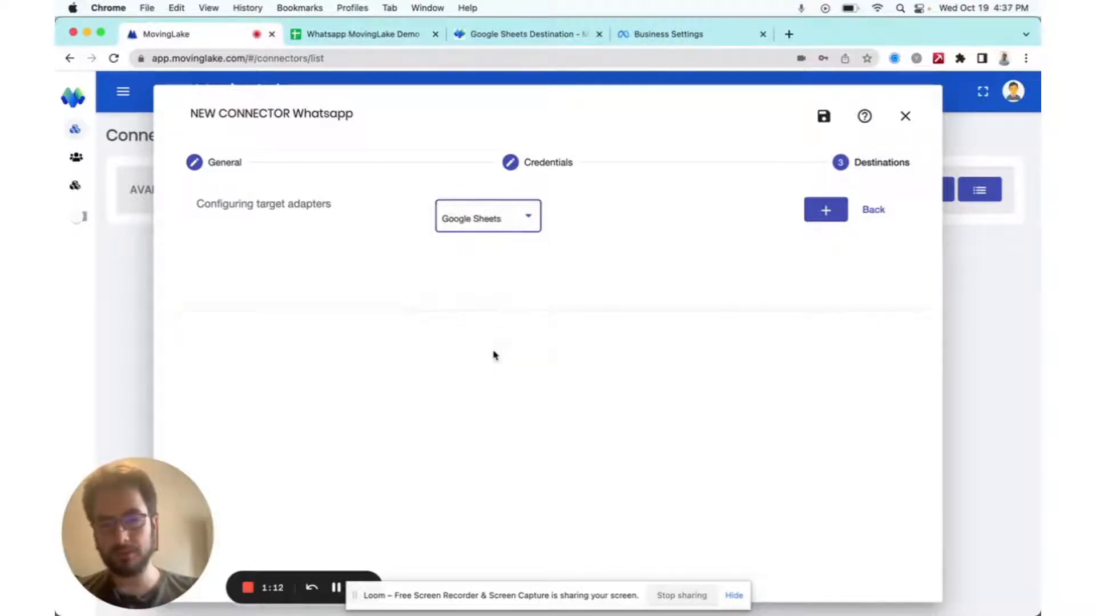
click(826, 218)
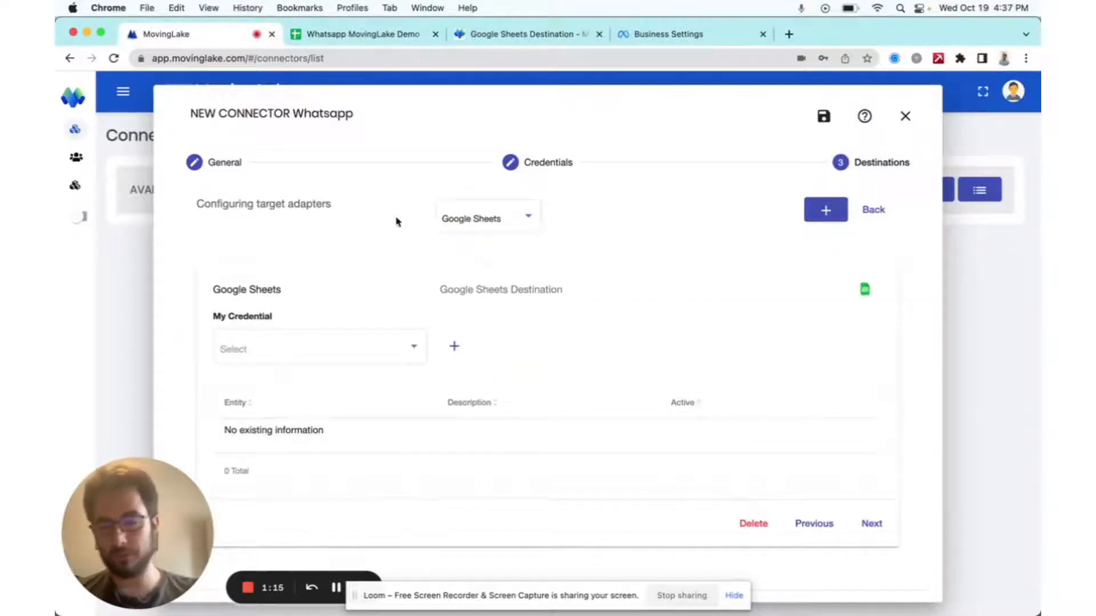
click(525, 216)
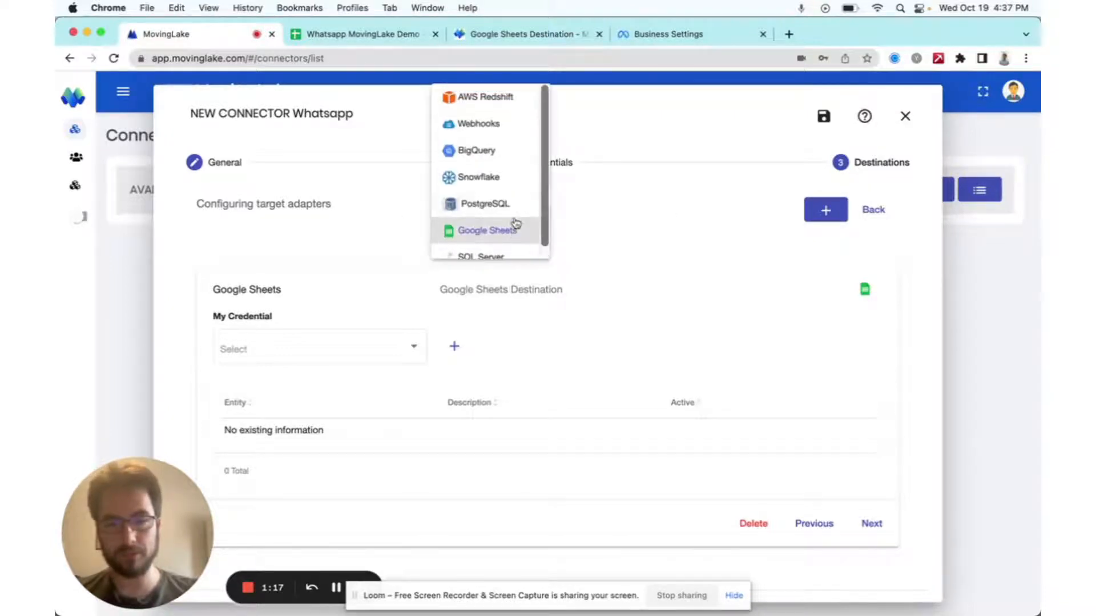
click(616, 243)
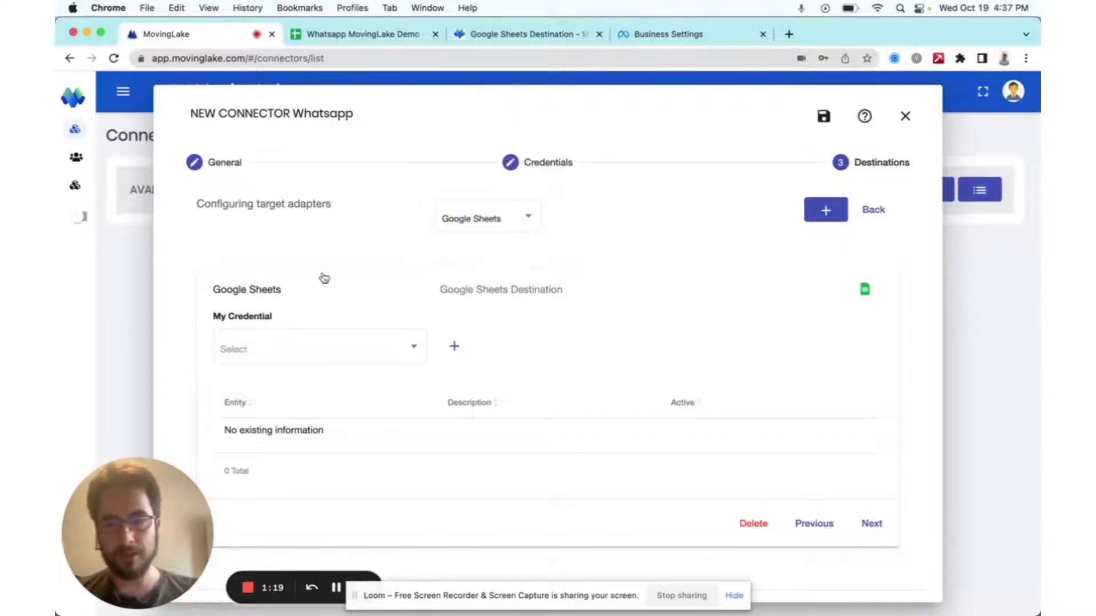
Step: Start a new destination credential with the Google Sheets adapter and name it "Google Sheets Demo"
click(451, 347)
click(648, 276)
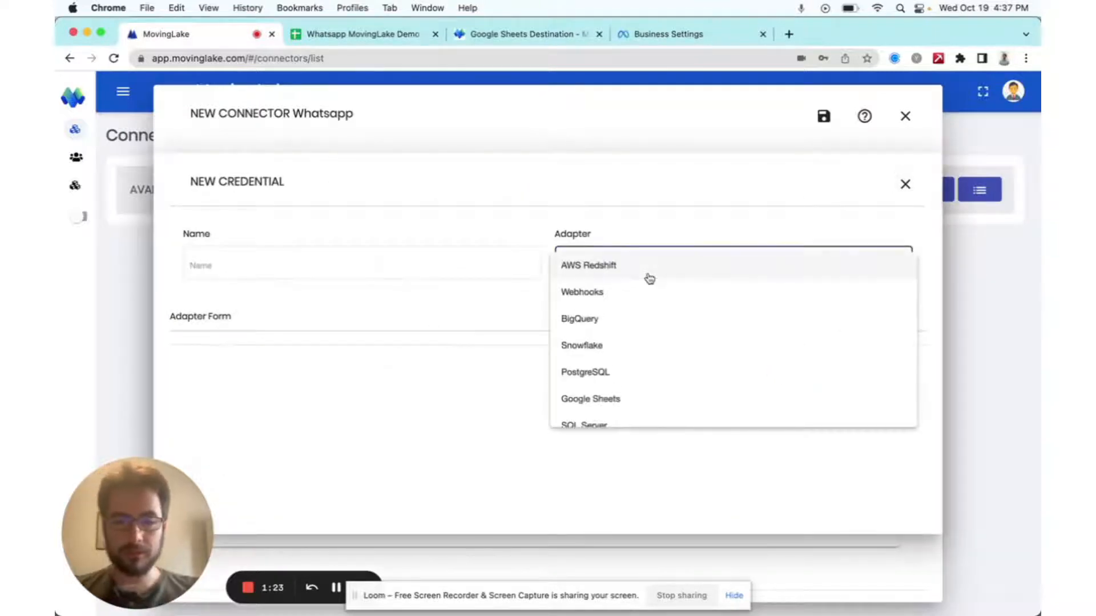
click(624, 402)
click(430, 254)
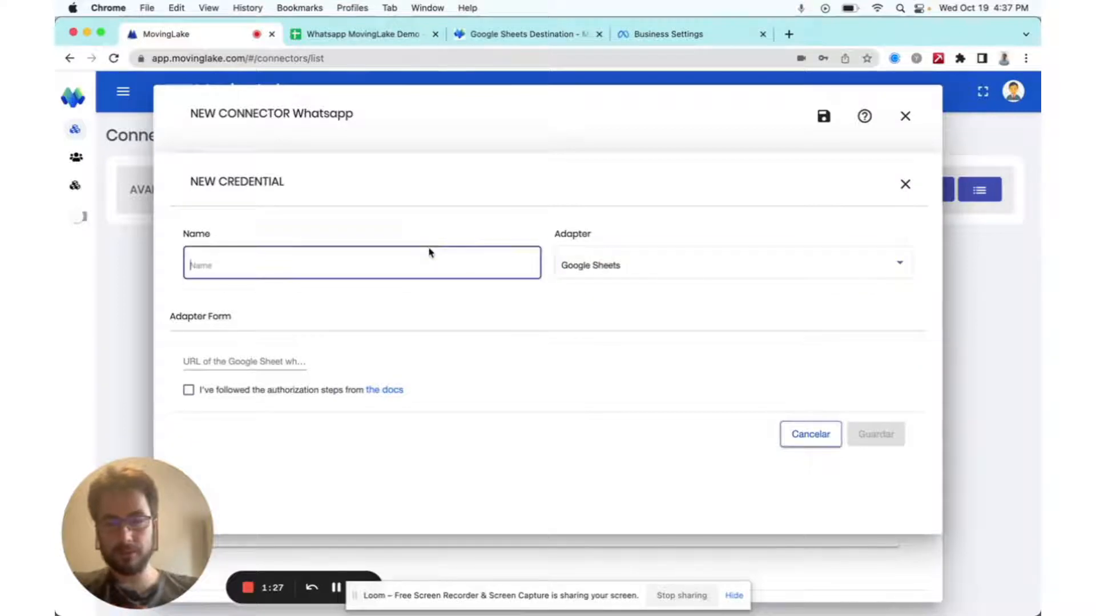
text(Google Sheets Demo)
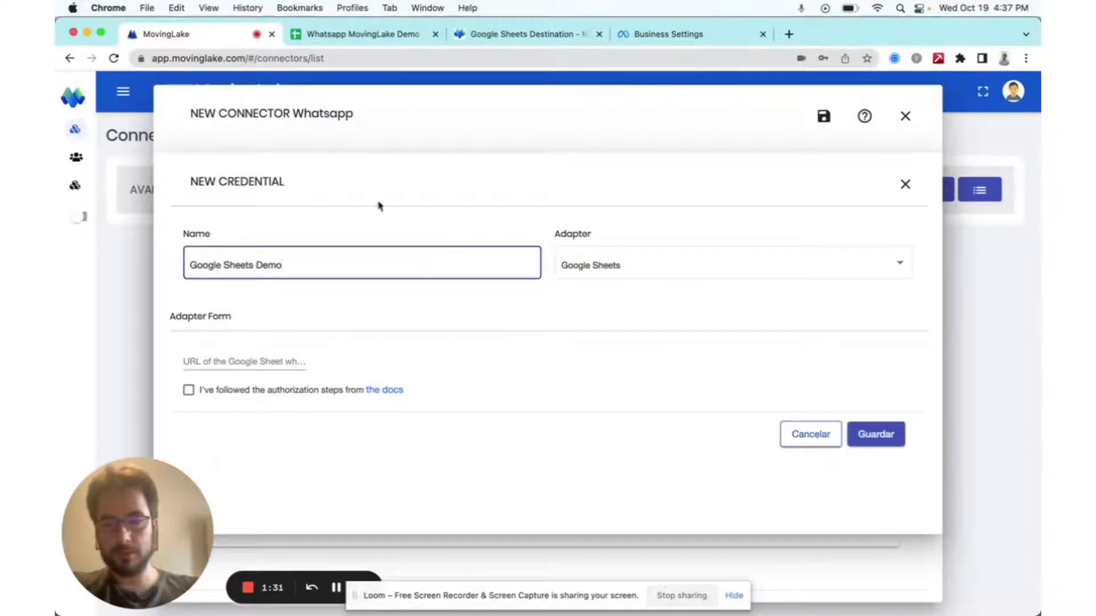
Step: Copy the URL of the Whatsapp MovingLake Demo spreadsheet into the new credential's Google Sheet URL field
click(344, 36)
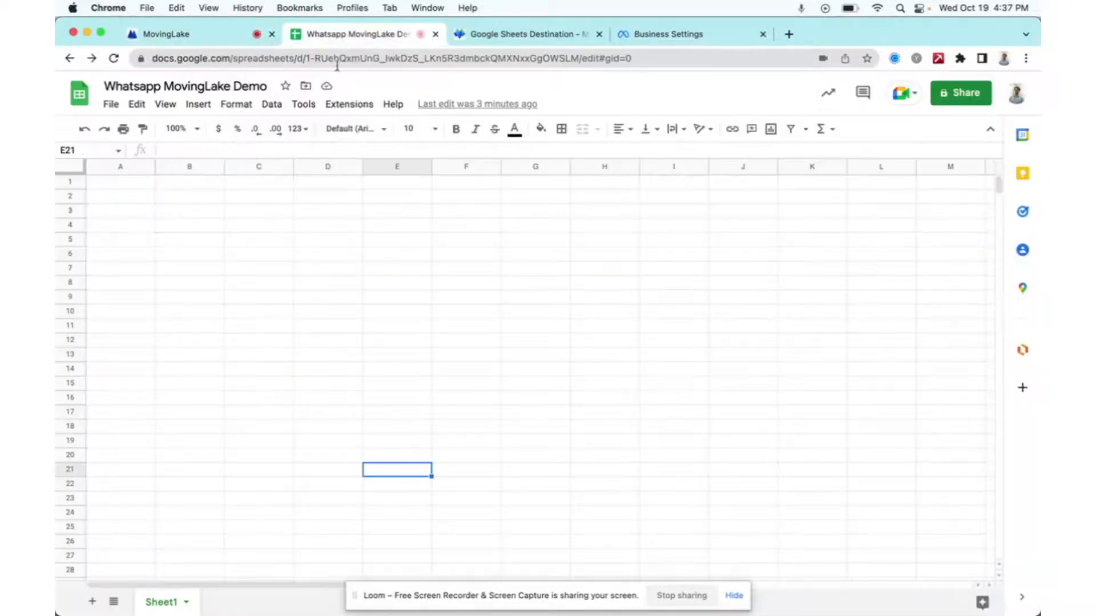
click(293, 53)
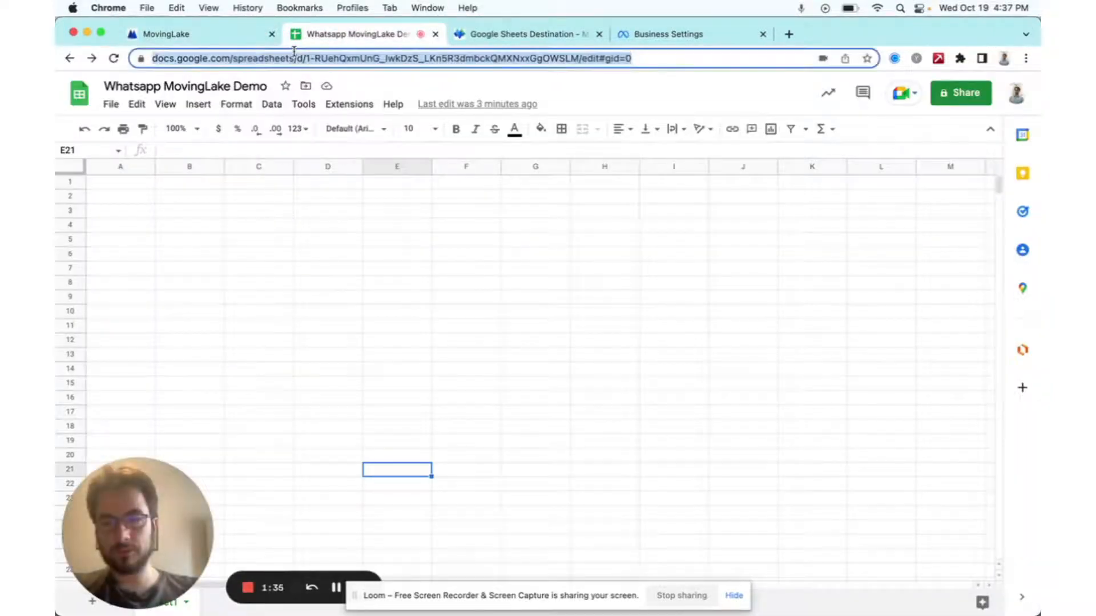
click(210, 40)
click(274, 359)
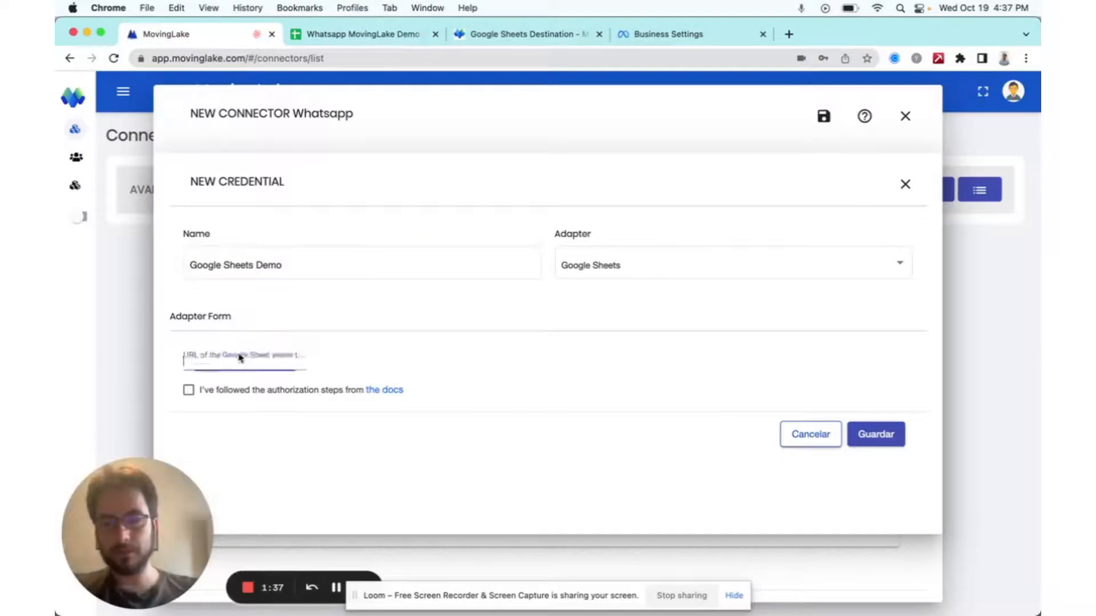
key(cmd+v)
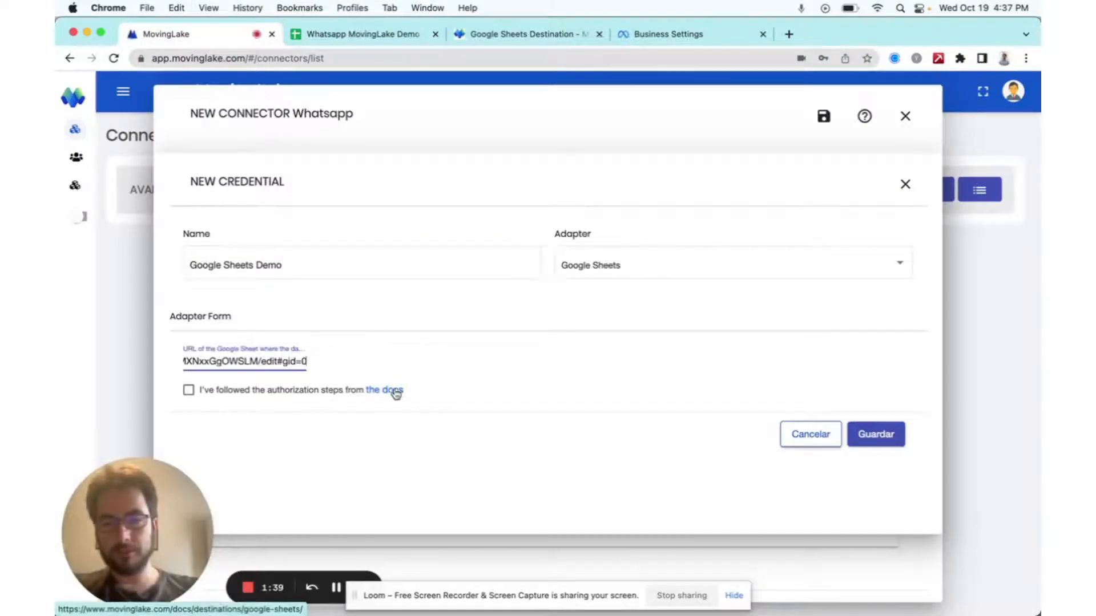
Step: Copy the MovingLake service account's email address from the connector guide in the Google Sheets Destination docs
click(489, 35)
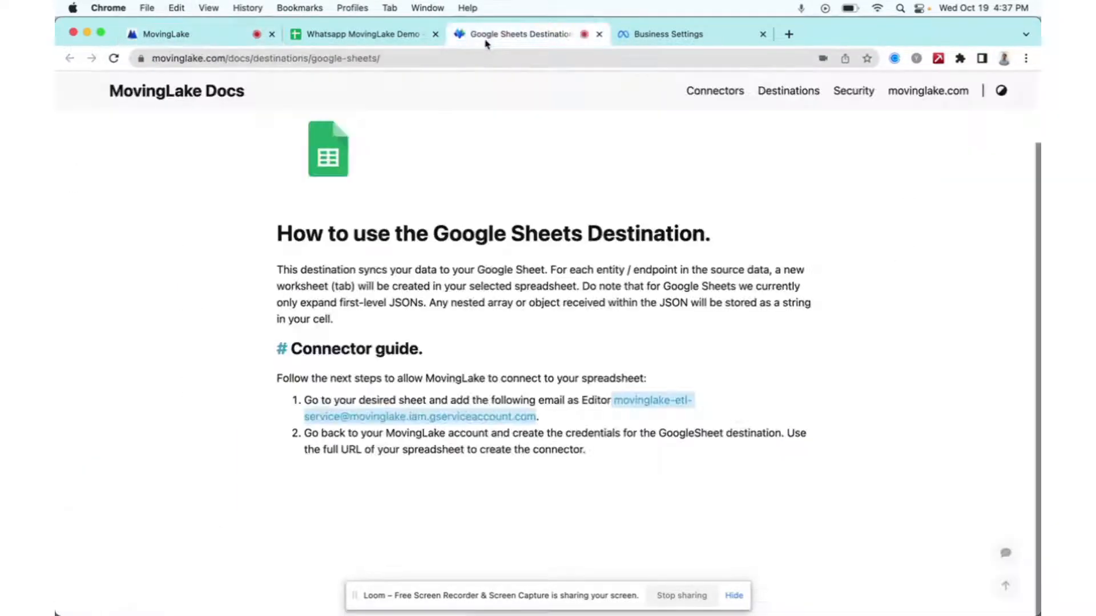
right_click(532, 417)
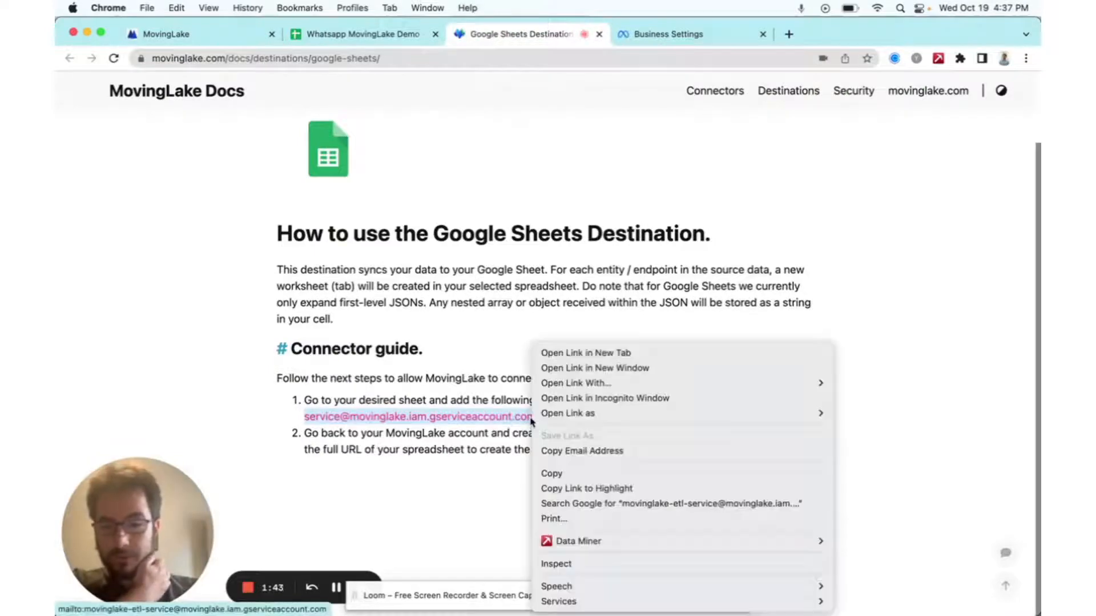
click(572, 474)
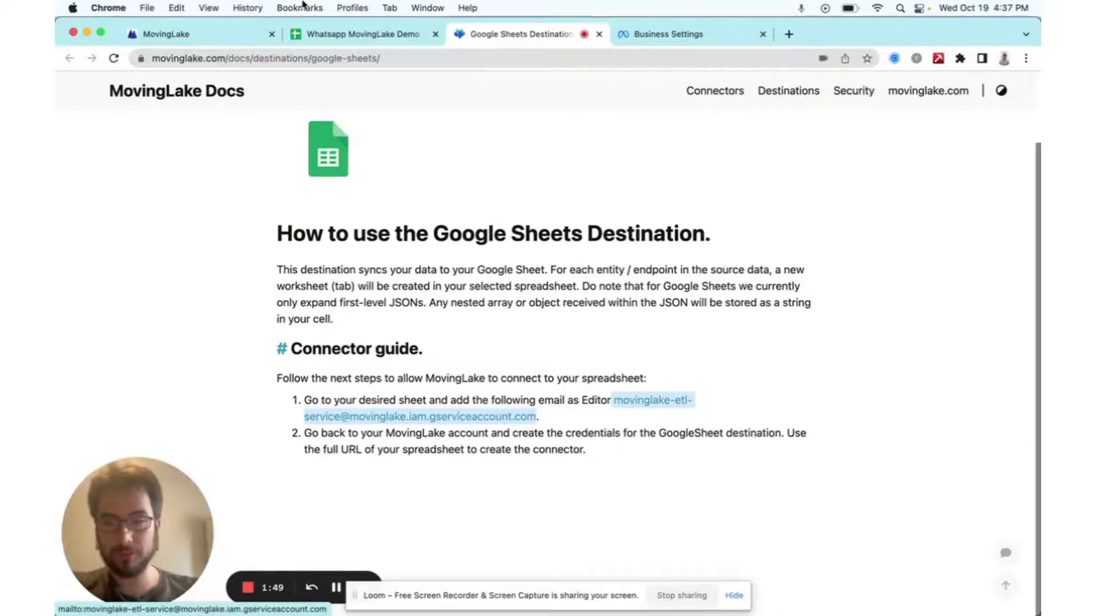
Step: Share the Whatsapp MovingLake Demo spreadsheet with the copied service account email as Editor and approve the external sharing
click(366, 34)
click(957, 97)
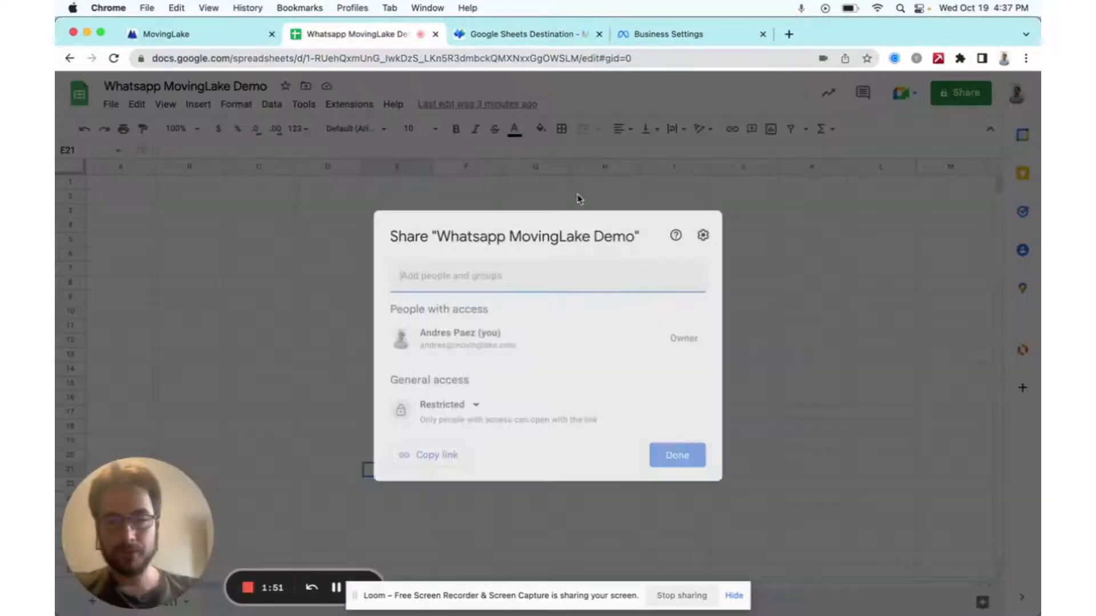
key(cmd+v)
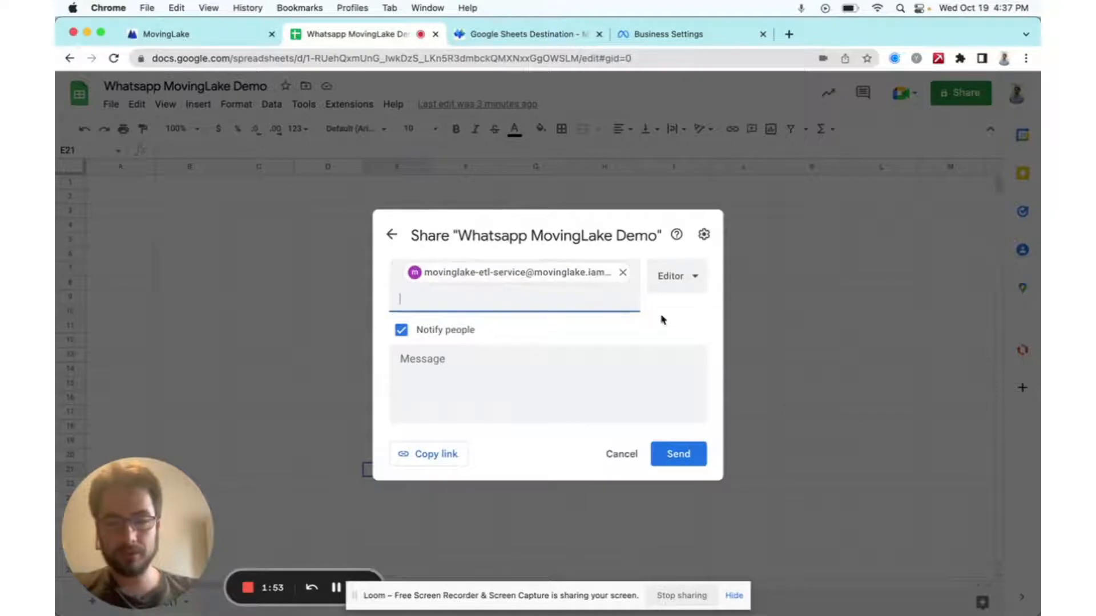
click(680, 458)
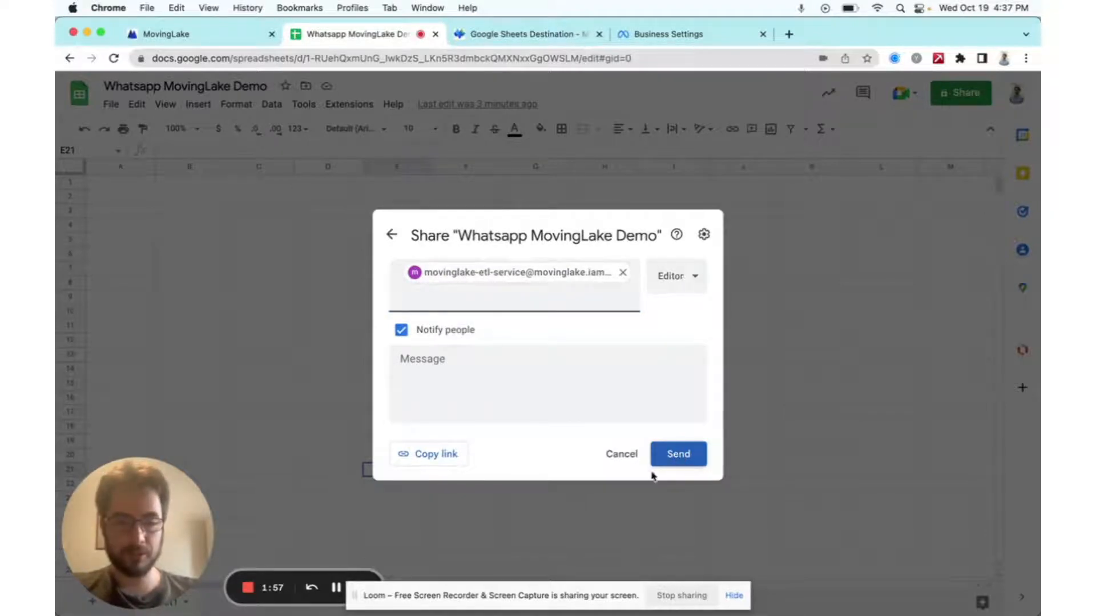
click(689, 457)
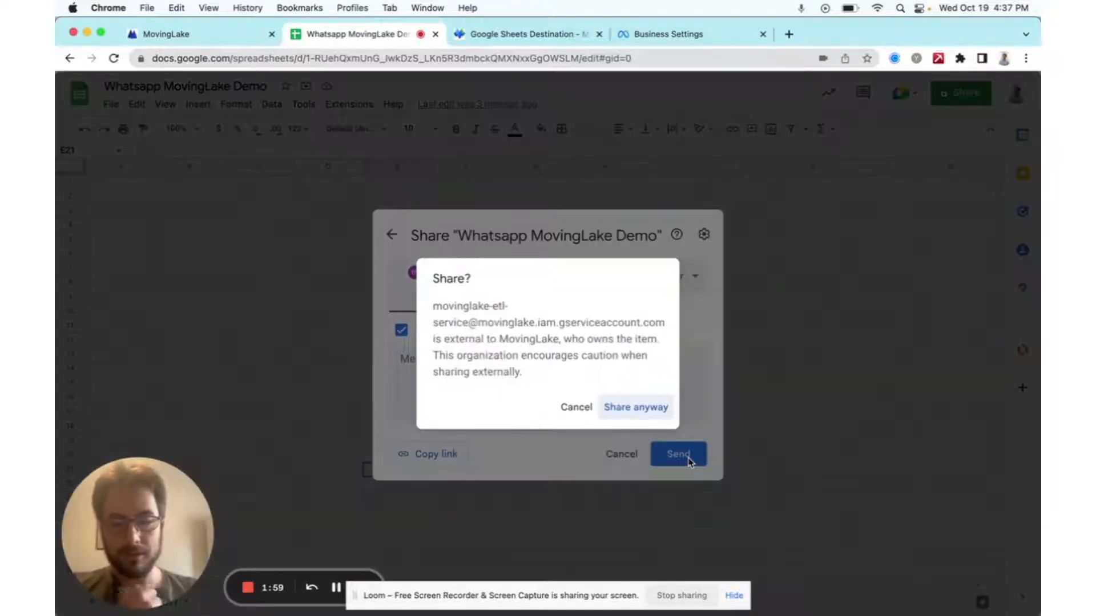
click(654, 415)
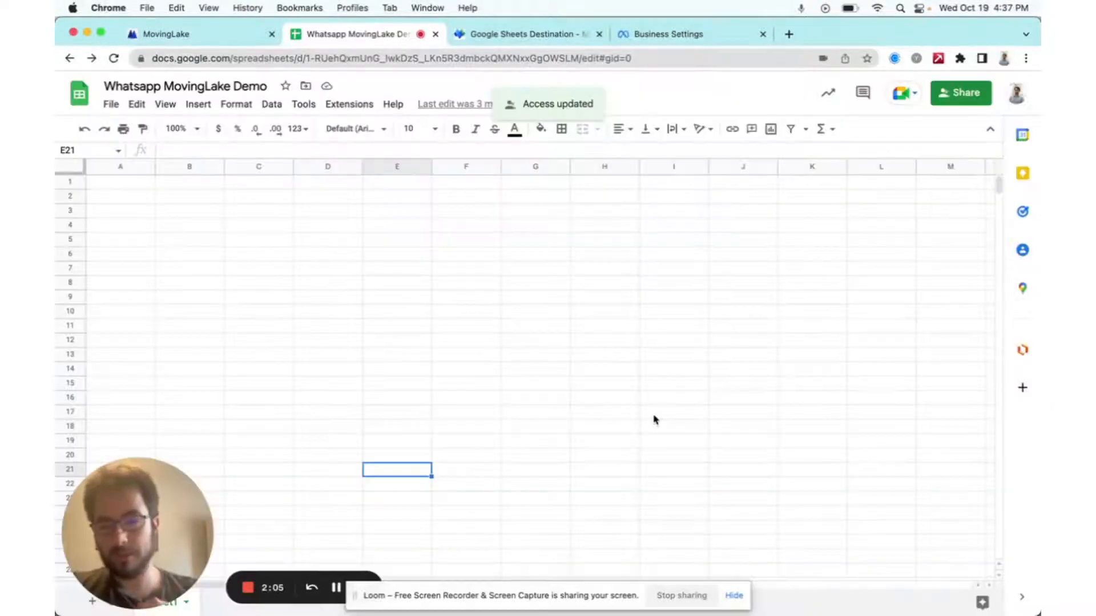
Step: Mark the authorization steps as followed in MovingLake's new Google Sheets Demo credential and save the credential
click(202, 38)
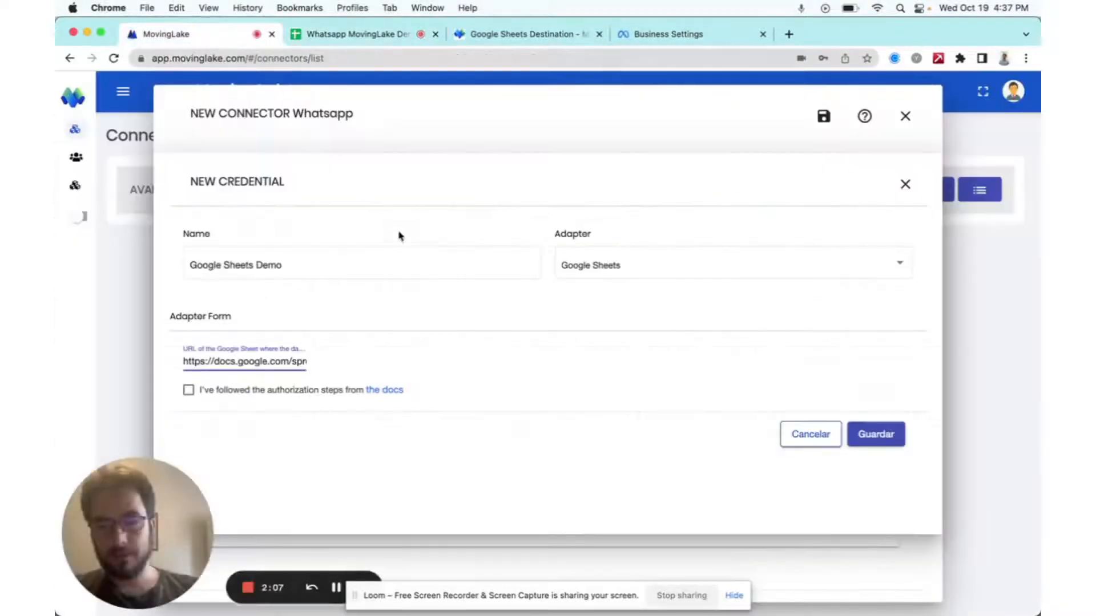
click(189, 389)
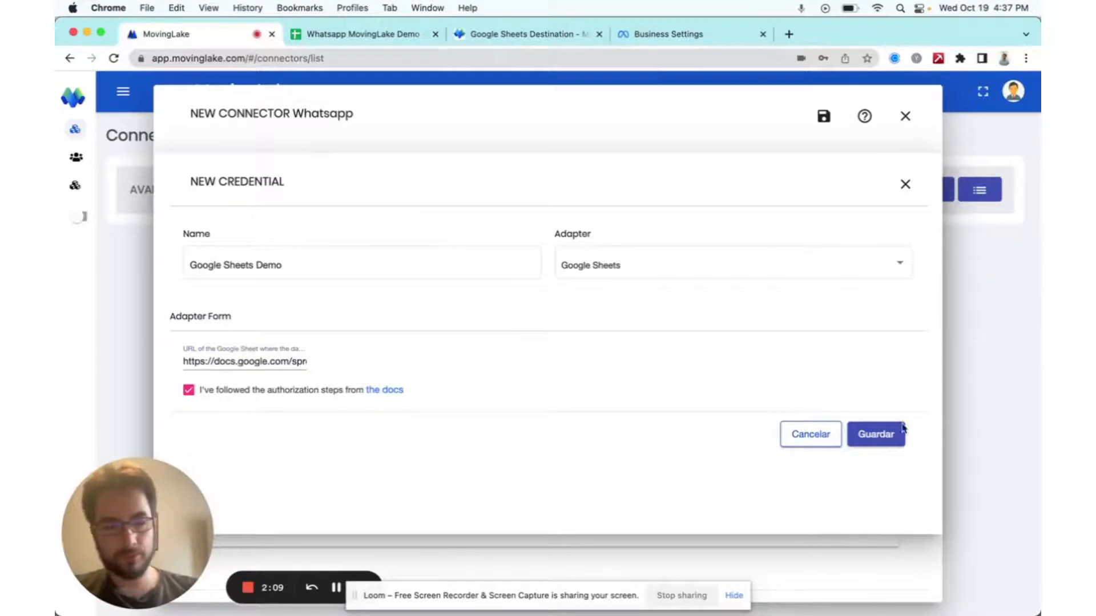
click(888, 434)
click(548, 412)
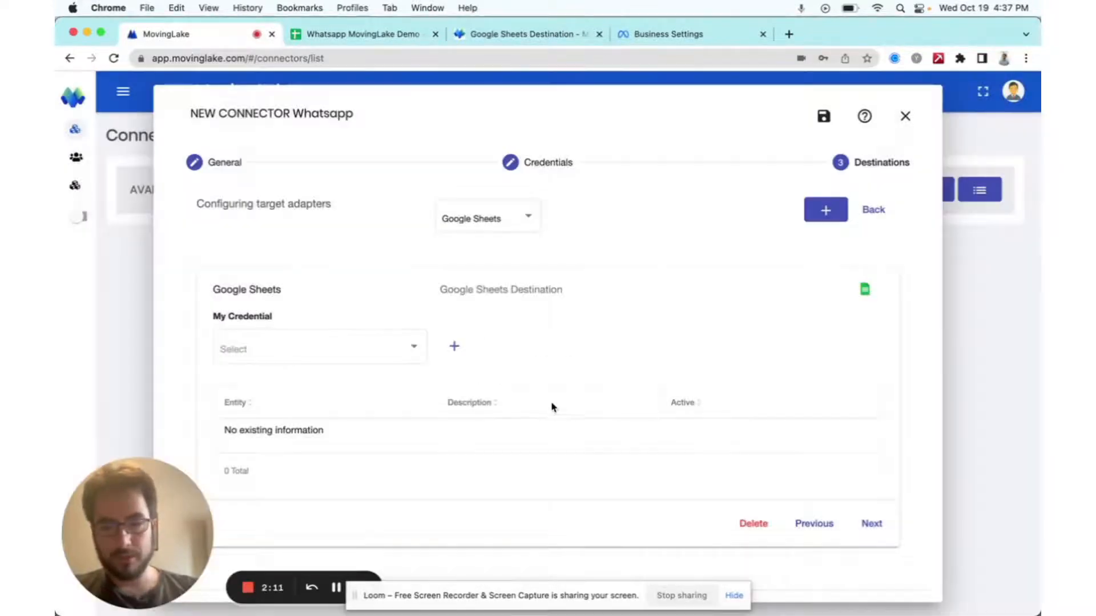
Step: Choose Google Sheets Demo as the Google Sheets destination's credential and save the Whatsapp connector, continuing past the connection test
click(406, 343)
click(378, 351)
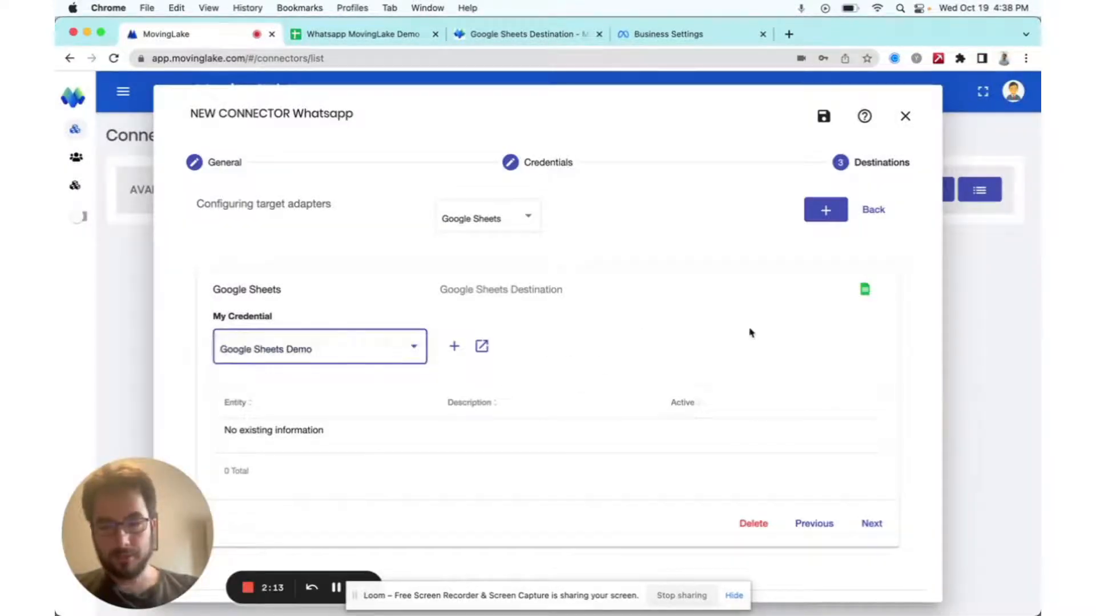
click(828, 118)
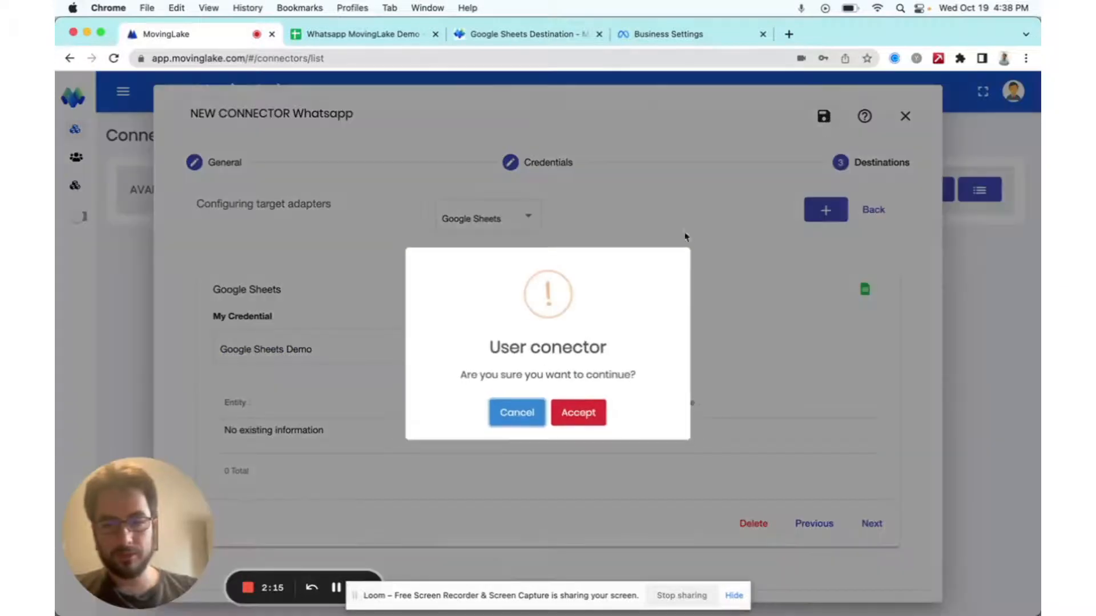
click(601, 413)
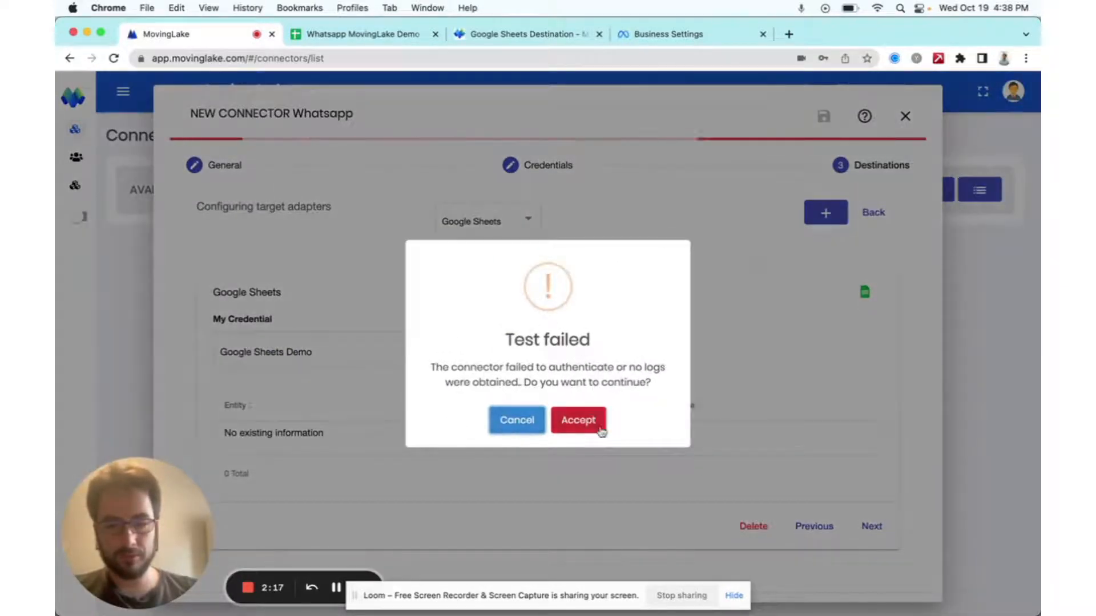
click(597, 422)
click(545, 414)
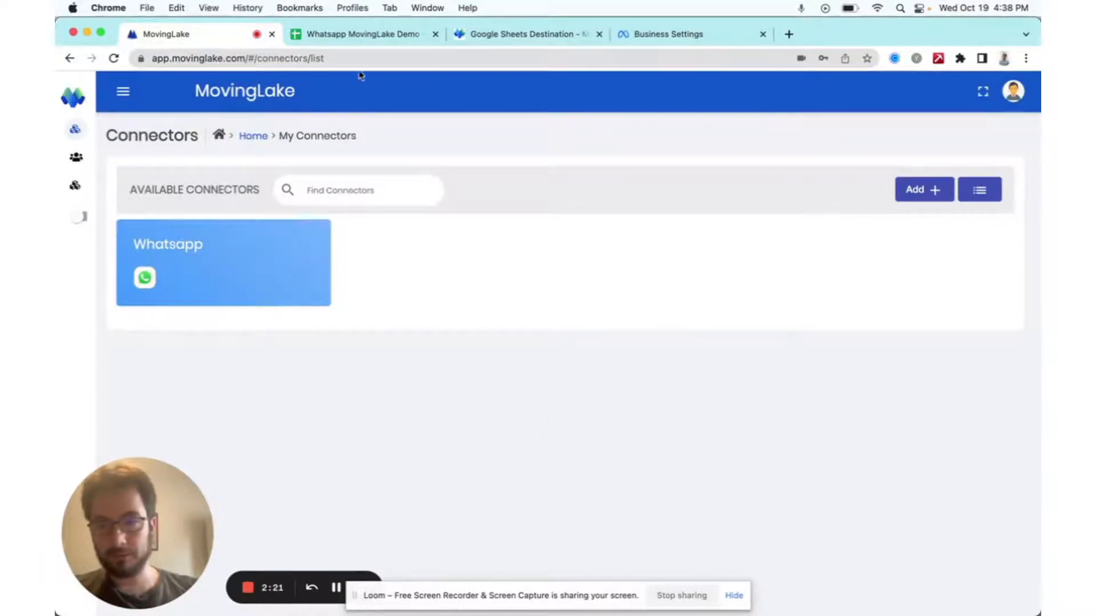
Step: Examine the connector ID, UUID and written-at columns on the whatsapp_messages sheet of the Whatsapp MovingLake Demo spreadsheet
click(365, 34)
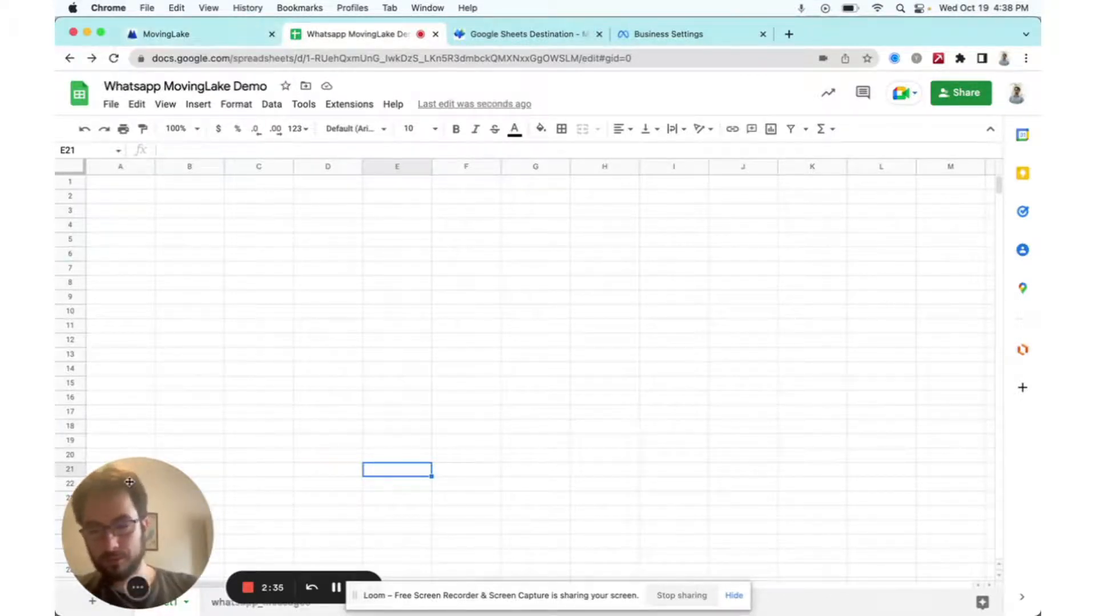
drag(129, 482, 841, 253)
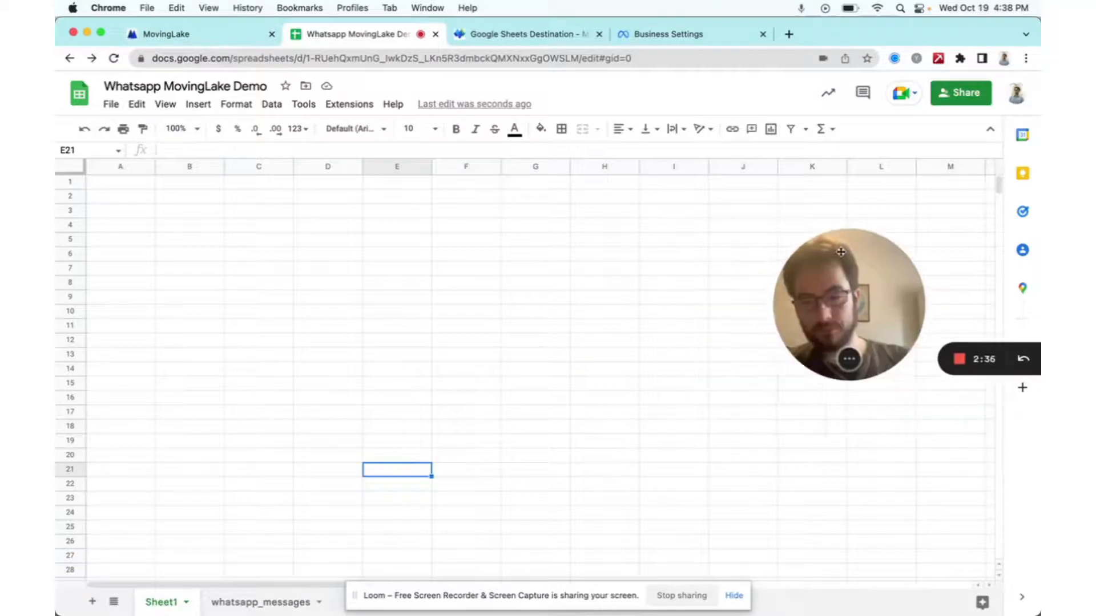
click(735, 597)
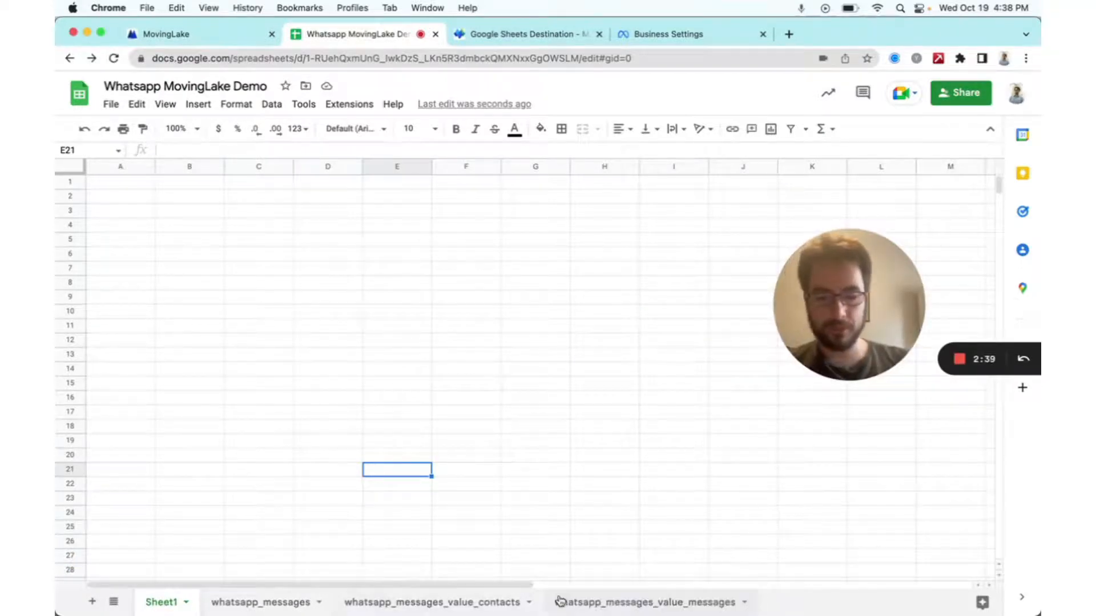
click(260, 602)
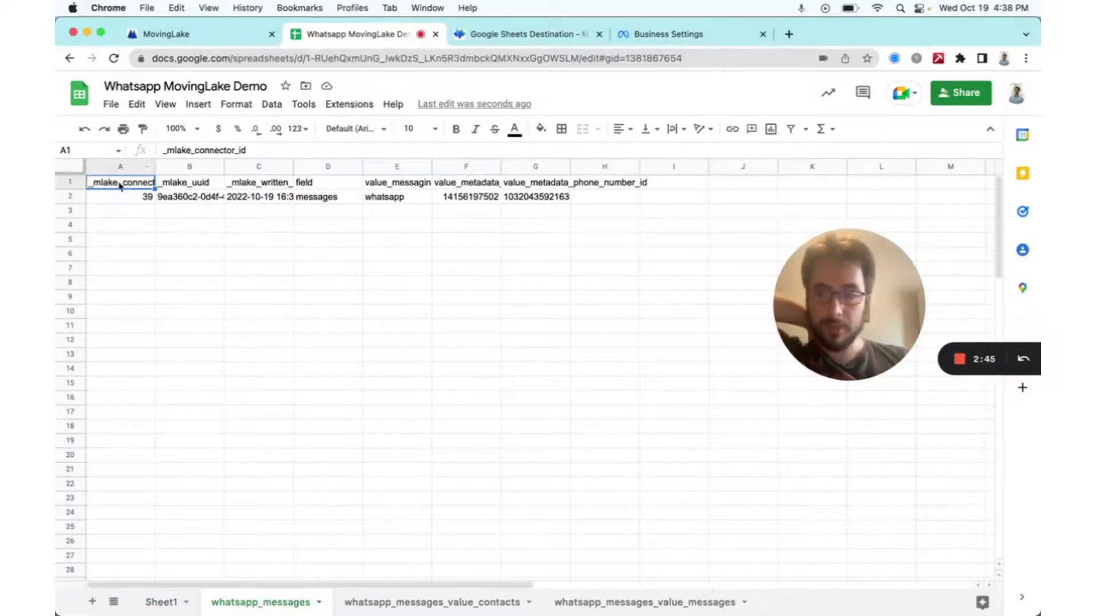
click(249, 186)
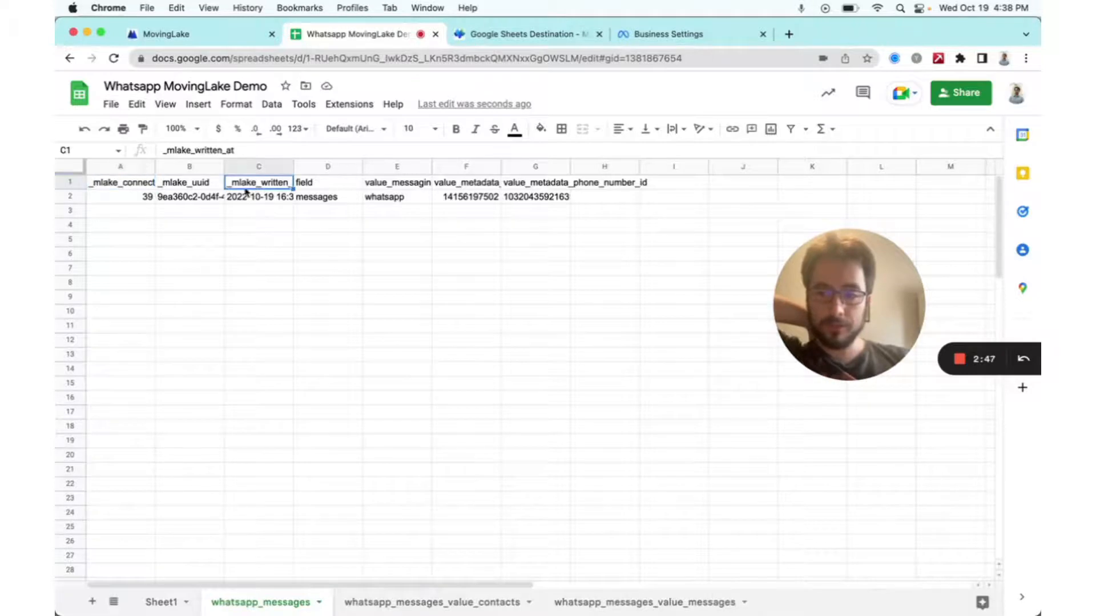
click(185, 186)
click(252, 203)
click(194, 201)
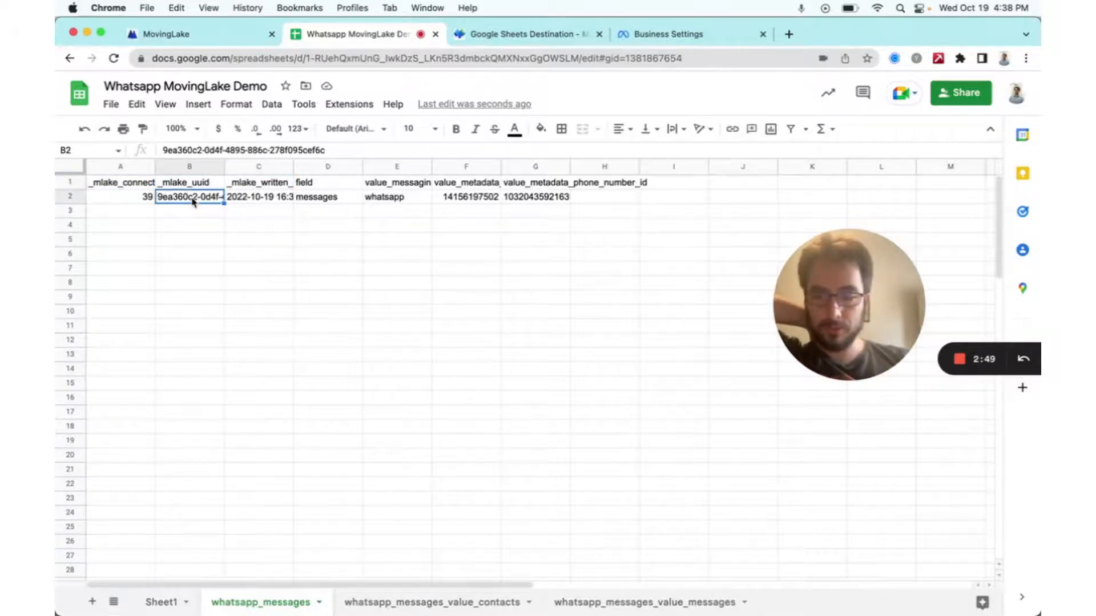
click(147, 201)
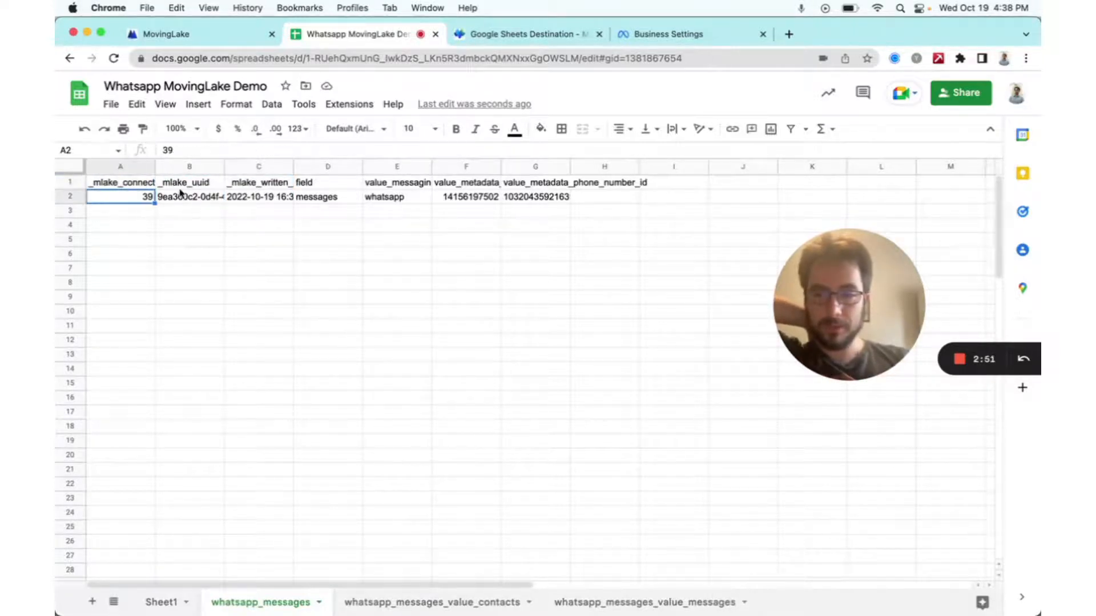
Step: Show MovingLake's available connectors as a list to check the Whatsapp connector's ID, and return to the spreadsheet
click(207, 42)
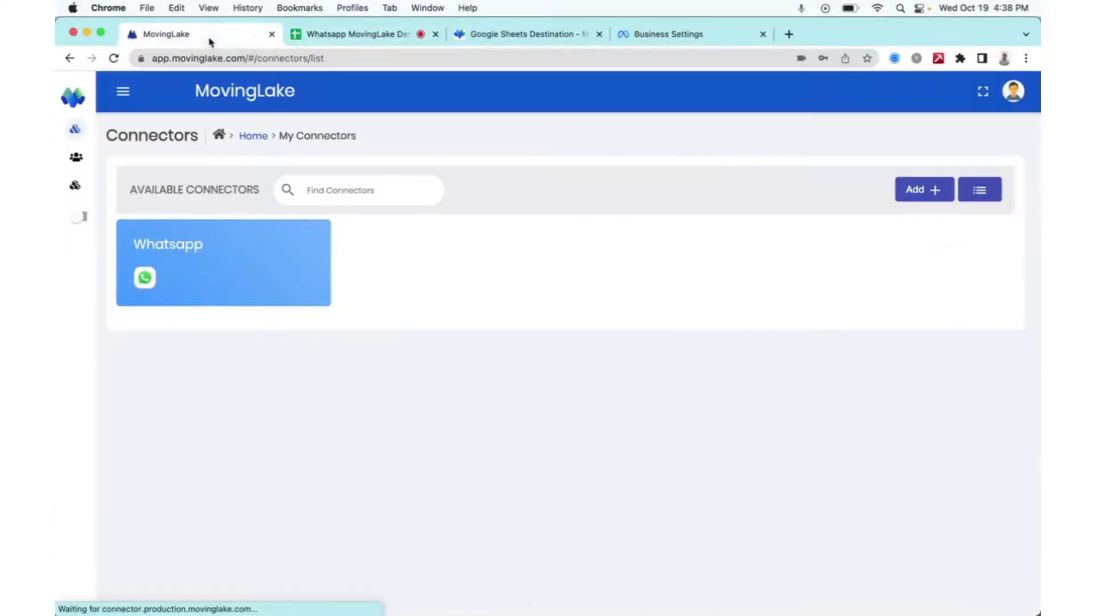
click(979, 189)
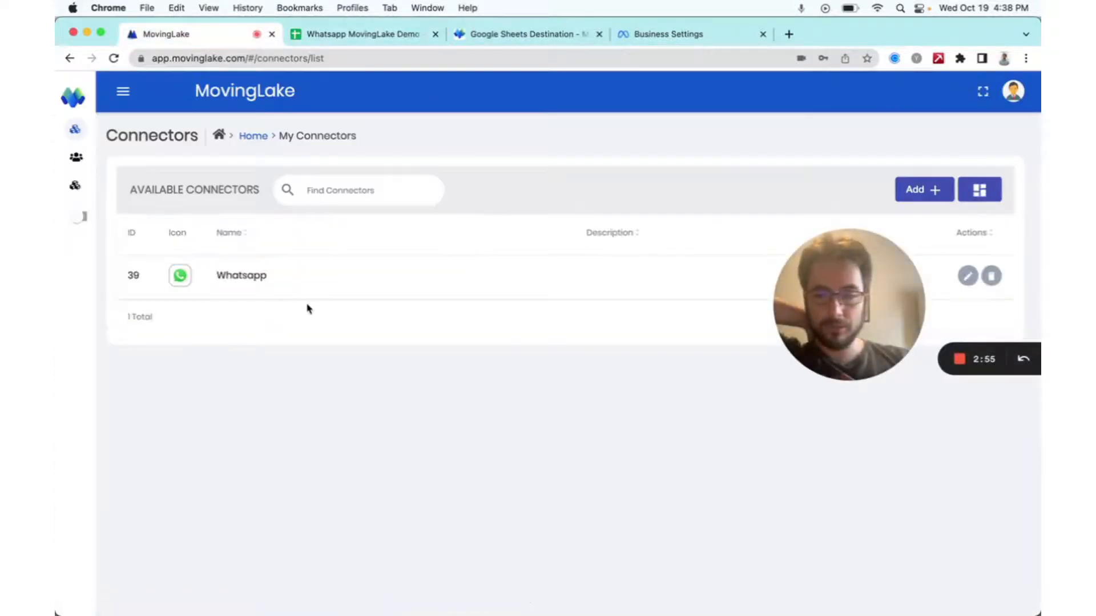
click(363, 34)
Step: Review the synced rows on the whatsapp_messages, whatsapp_messages_value_contacts and whatsapp_messages_value_messages sheets
click(408, 201)
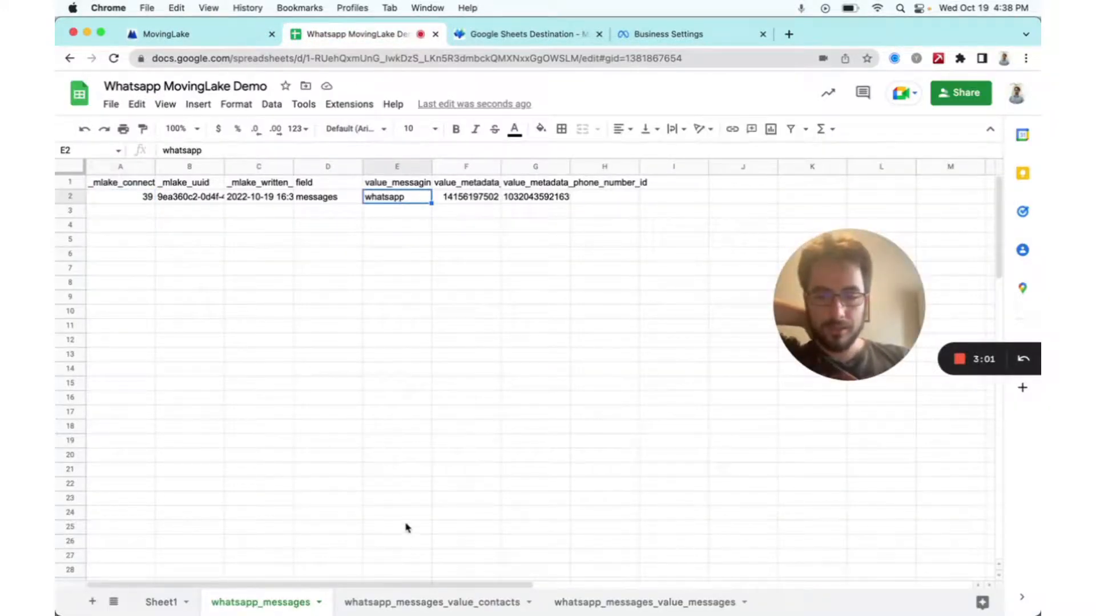
click(443, 600)
click(340, 197)
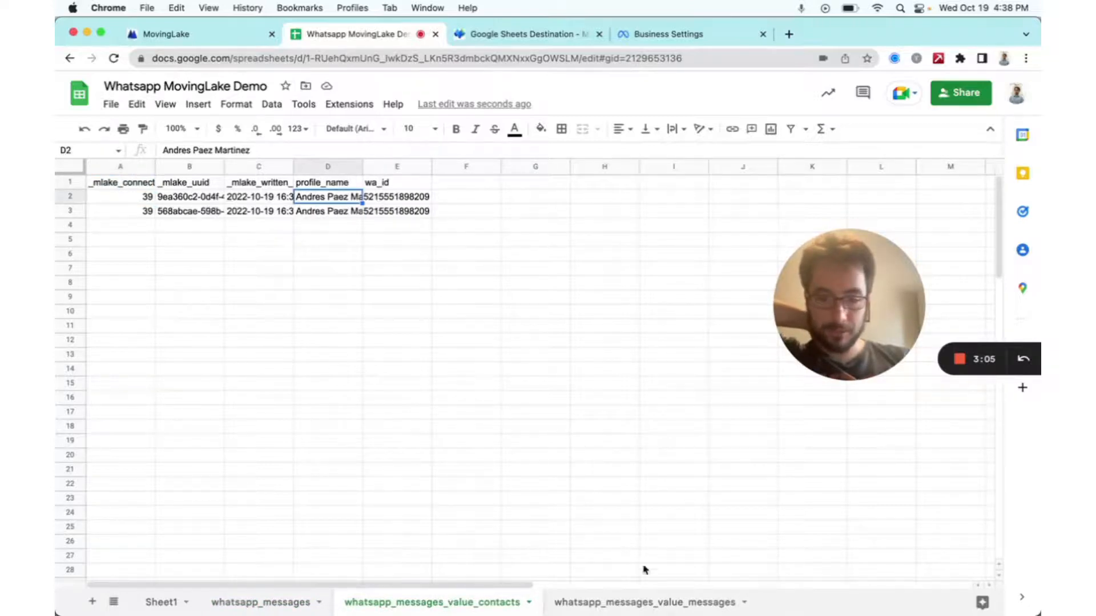
click(627, 604)
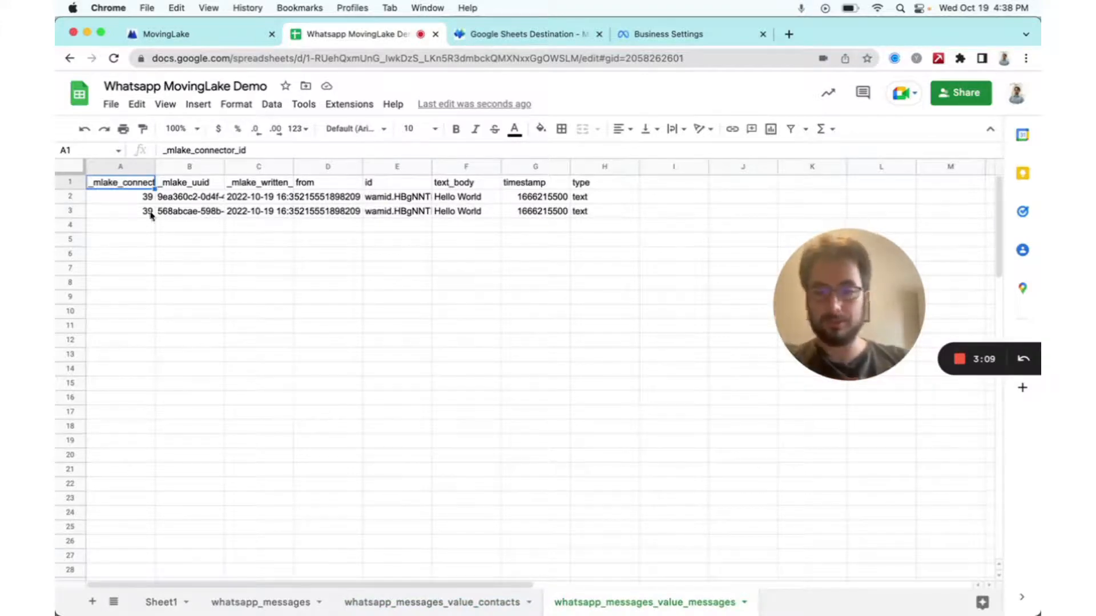
drag(134, 218, 585, 211)
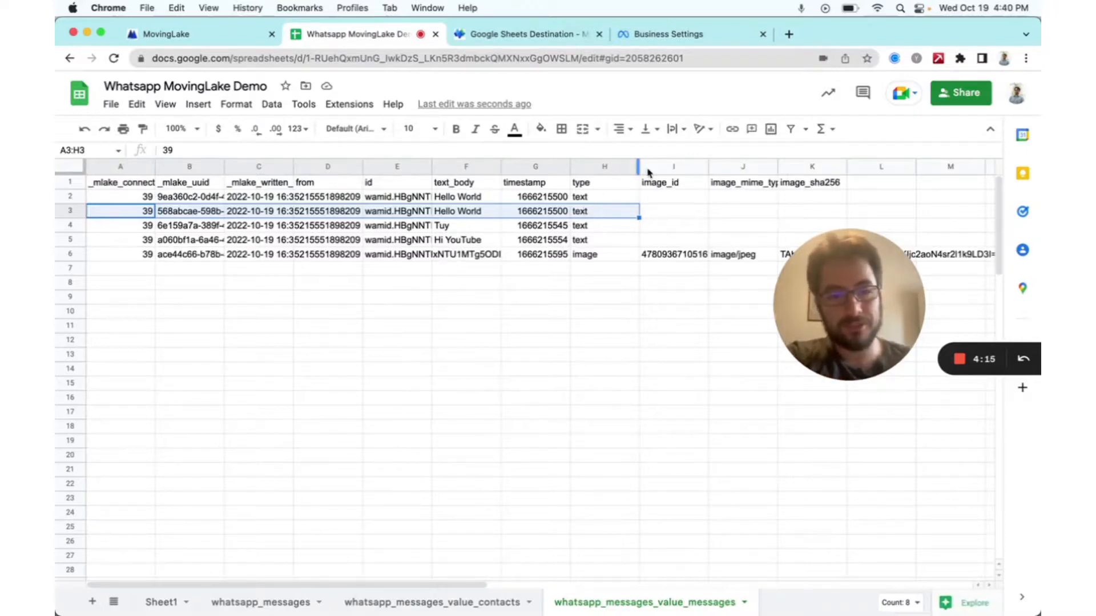
Step: Examine the image message in row 6 of whatsapp_messages_value_messages, including its type, text_body and image_sha256 fields
click(808, 184)
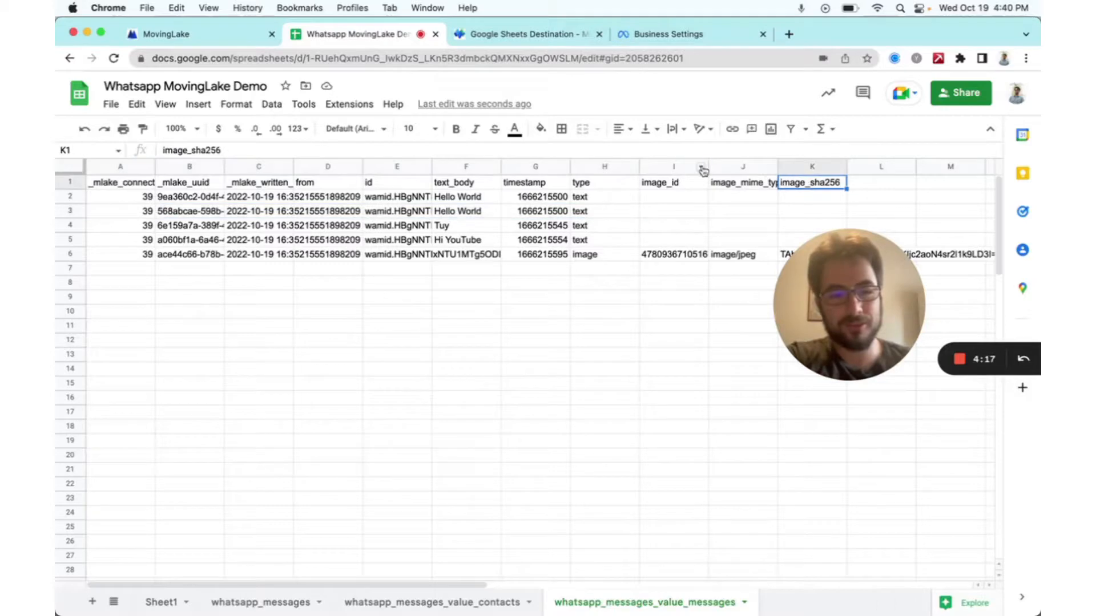
click(590, 257)
click(434, 257)
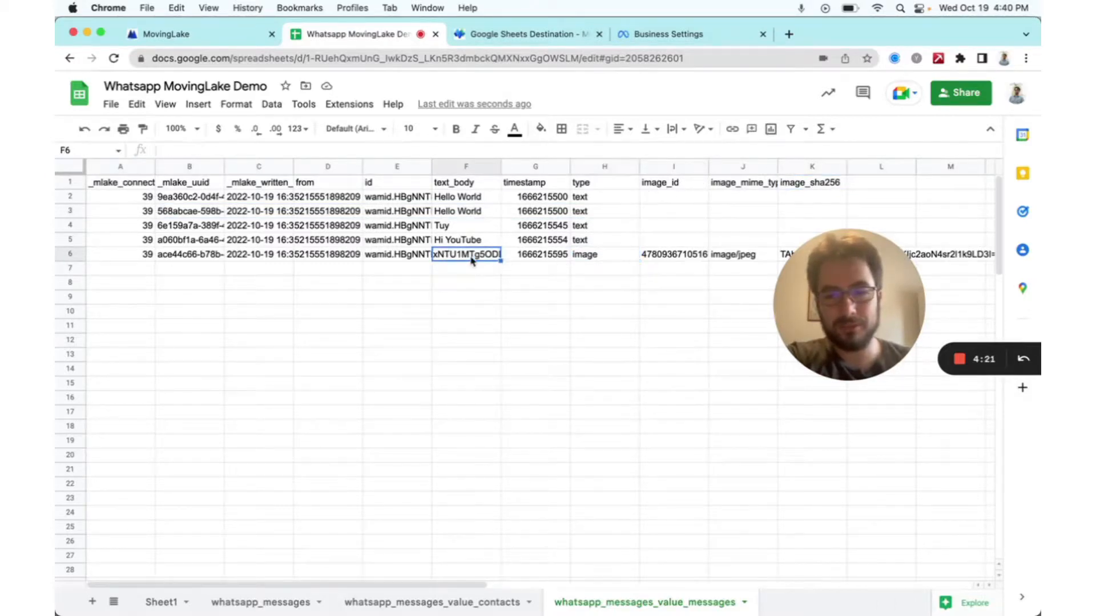
scroll(535, 259, right, 3)
click(607, 255)
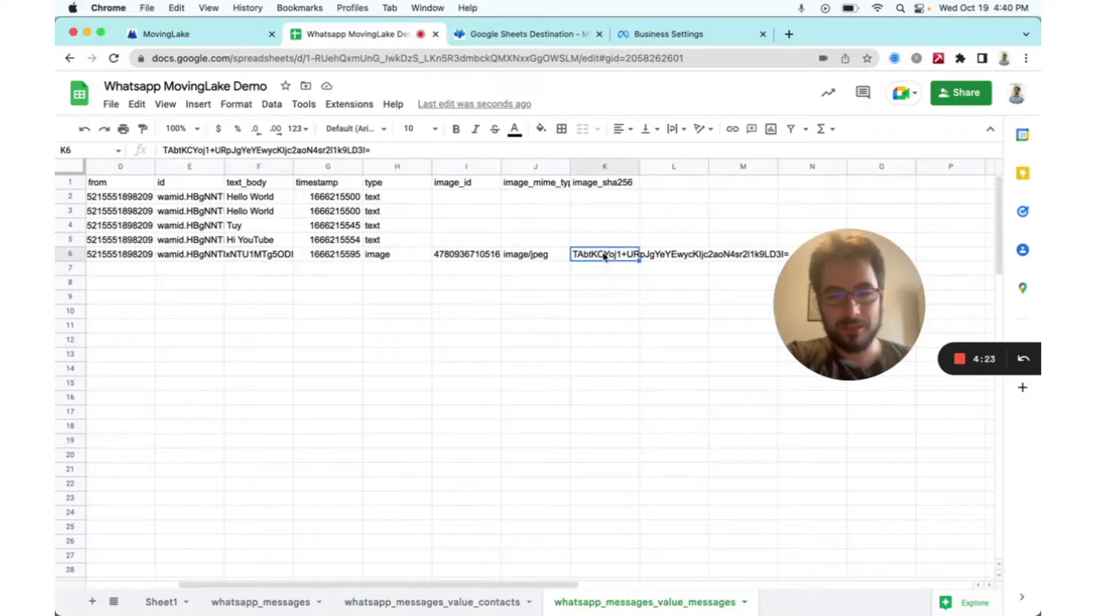
scroll(605, 256, left, 3)
click(465, 269)
click(473, 255)
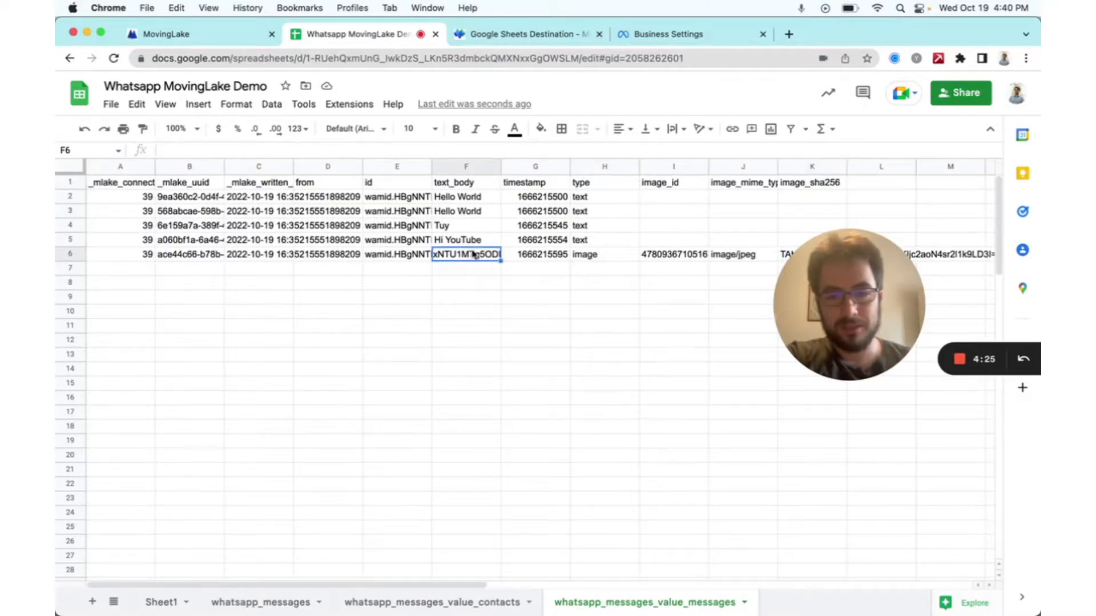
scroll(531, 258, right, 3)
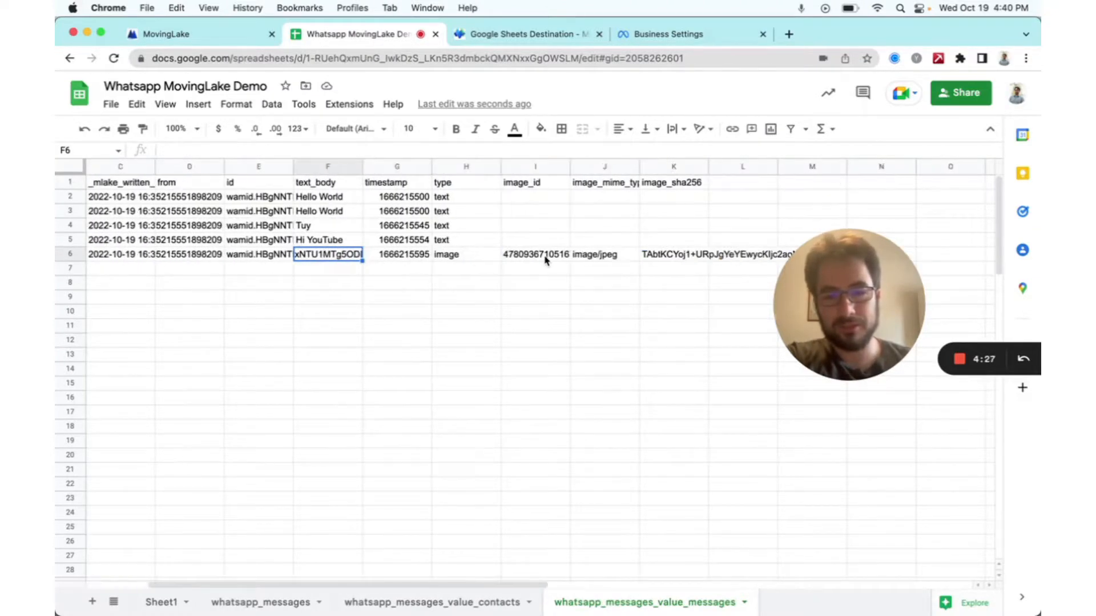
click(670, 255)
scroll(434, 258, left, 3)
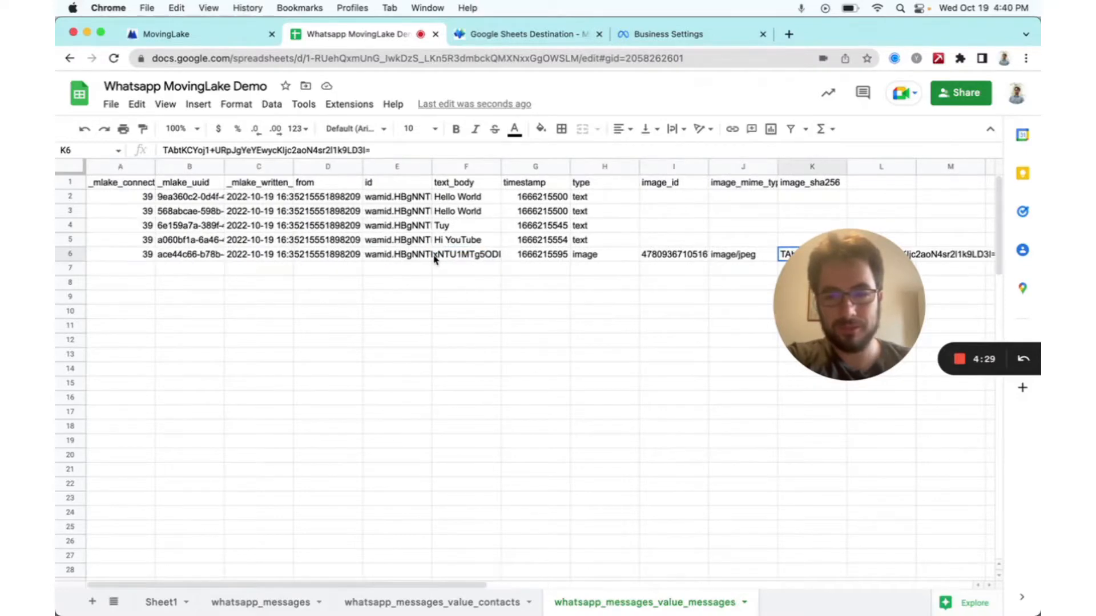
scroll(641, 304, right, 2)
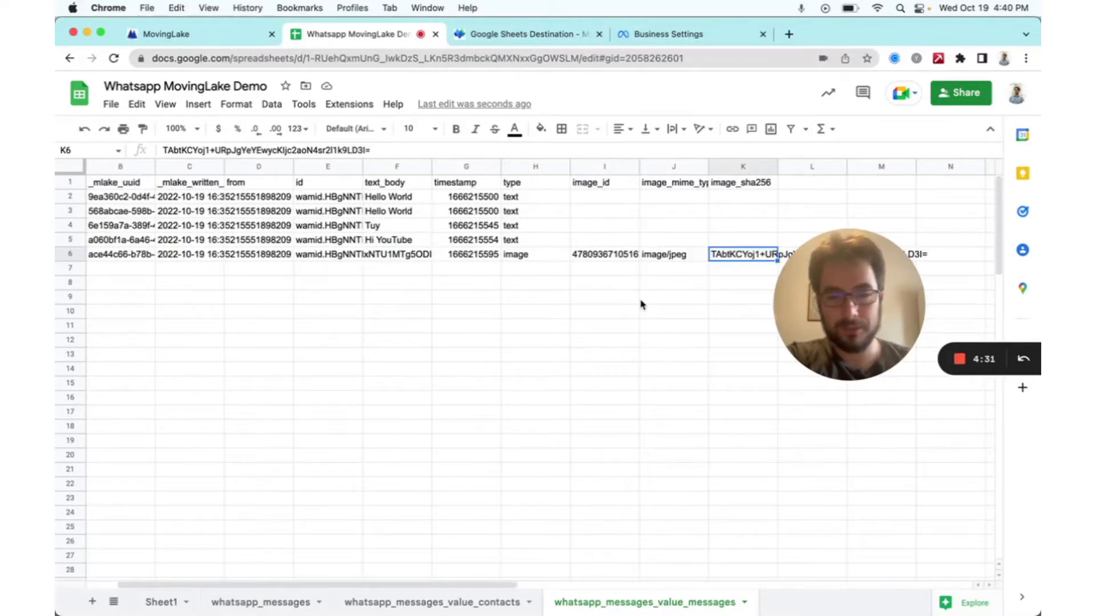
Step: Revisit the whatsapp_messages_value_contacts and whatsapp_messages sheets, and check the image message's image_id in row 6 of whatsapp_messages_value_messages
scroll(641, 305, left, 2)
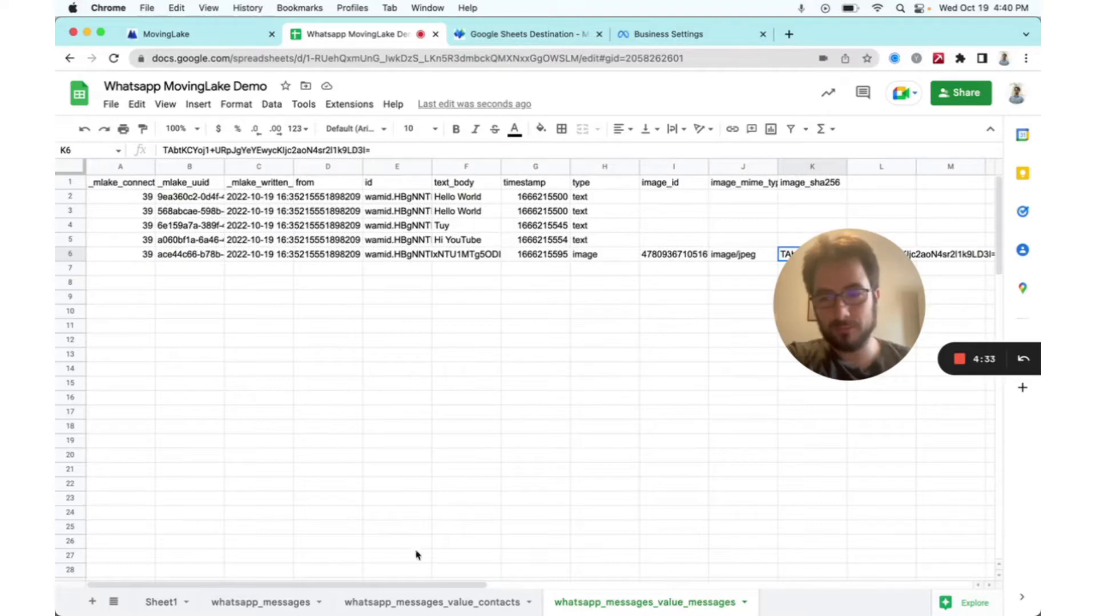
click(418, 603)
click(289, 602)
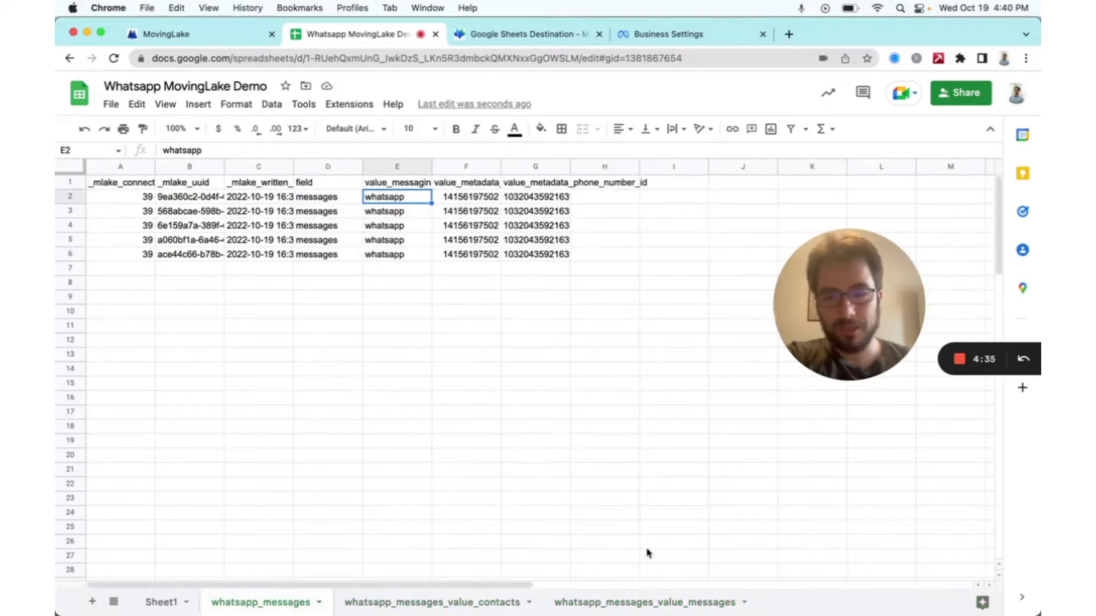
click(664, 602)
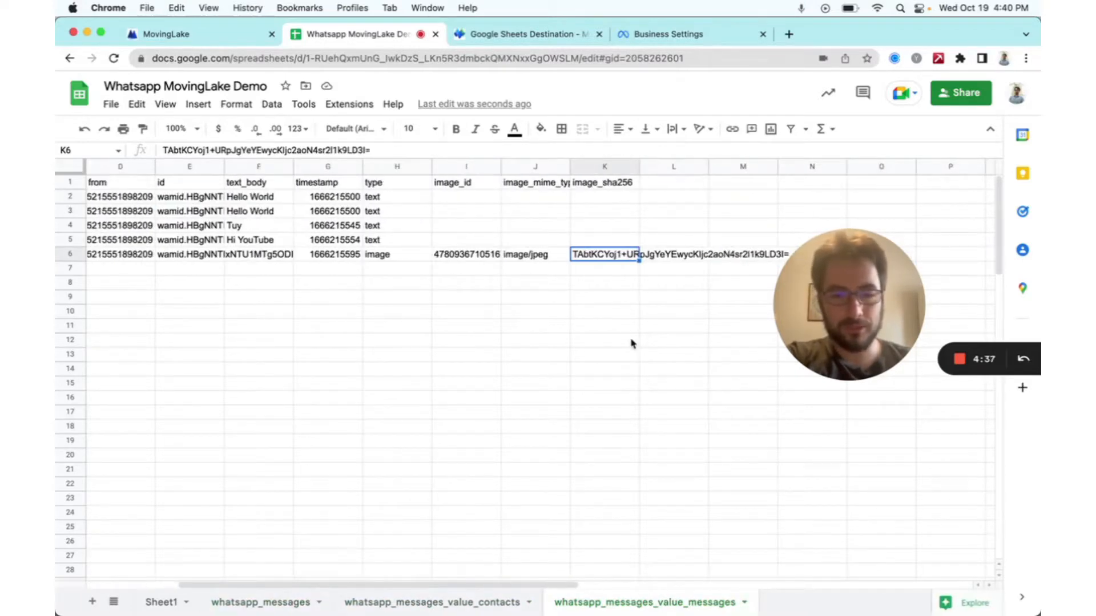
click(473, 257)
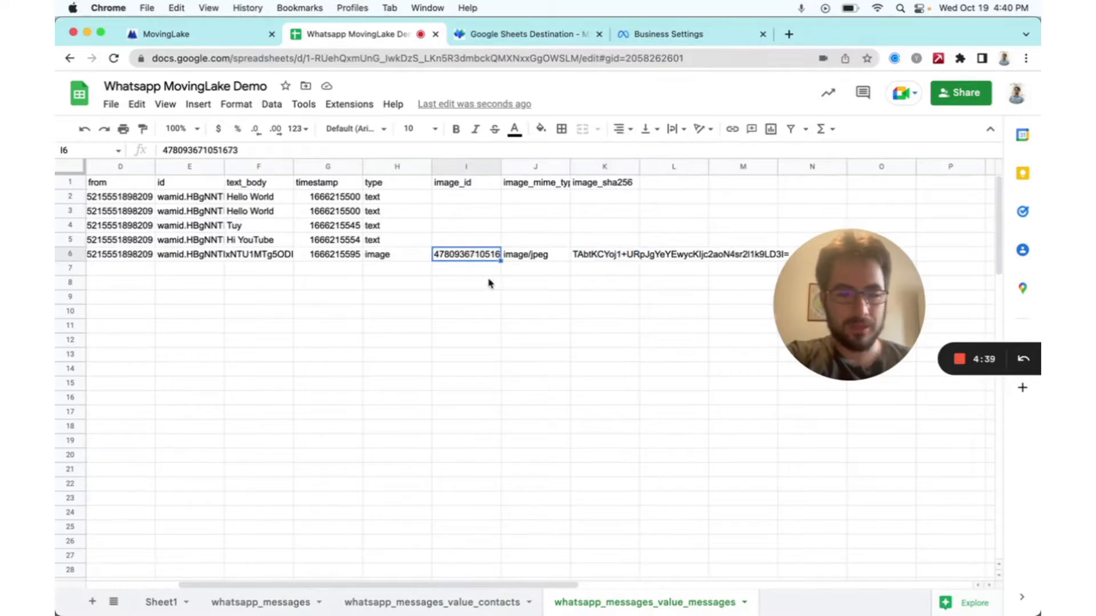
scroll(489, 283, left, 5)
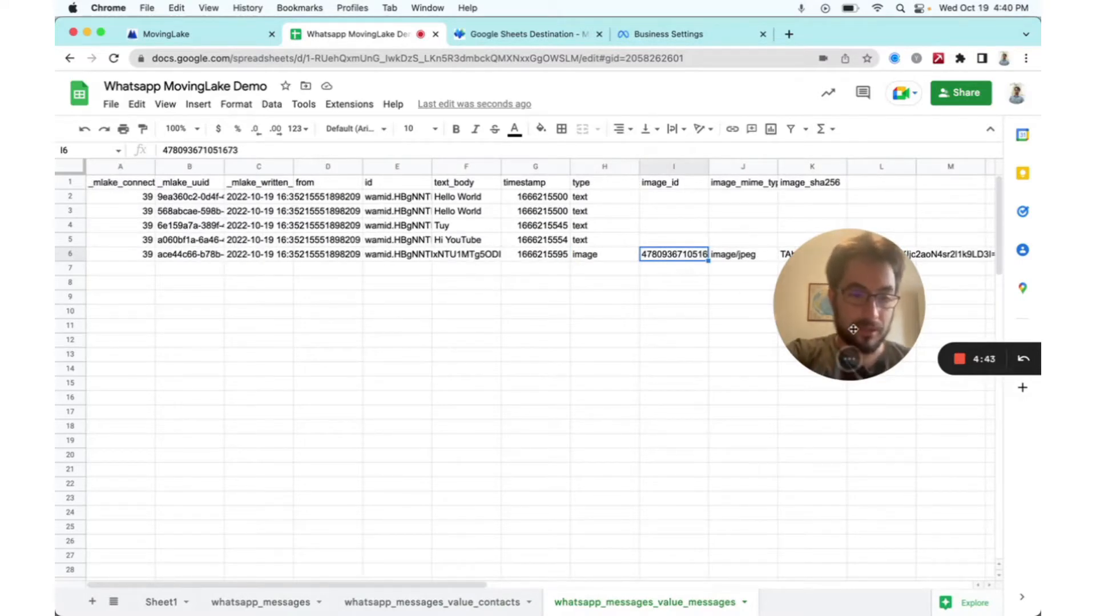
drag(853, 328, 491, 372)
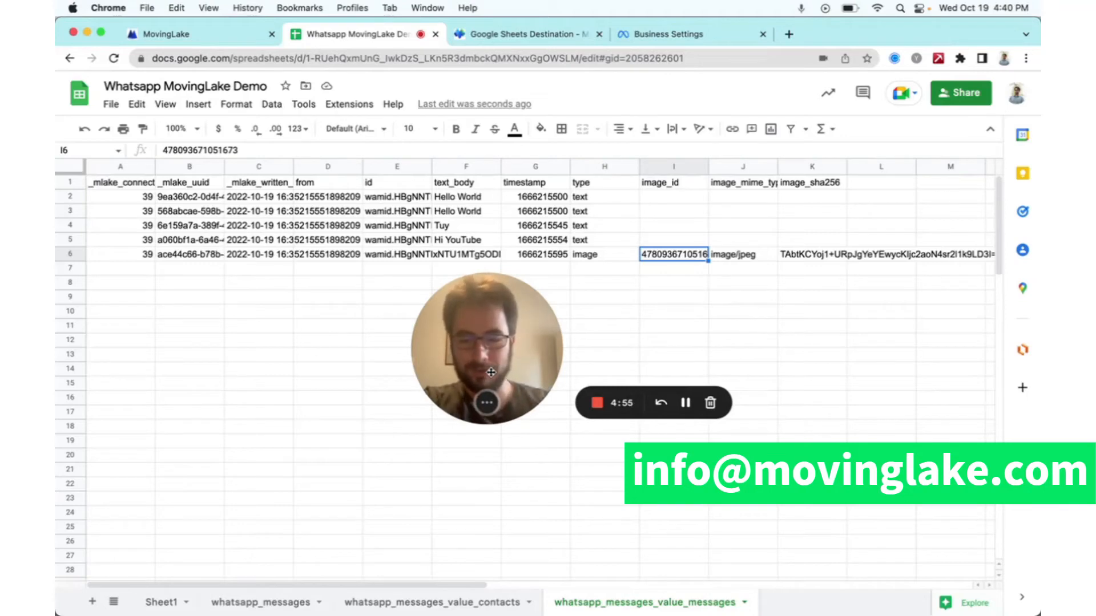
click(597, 403)
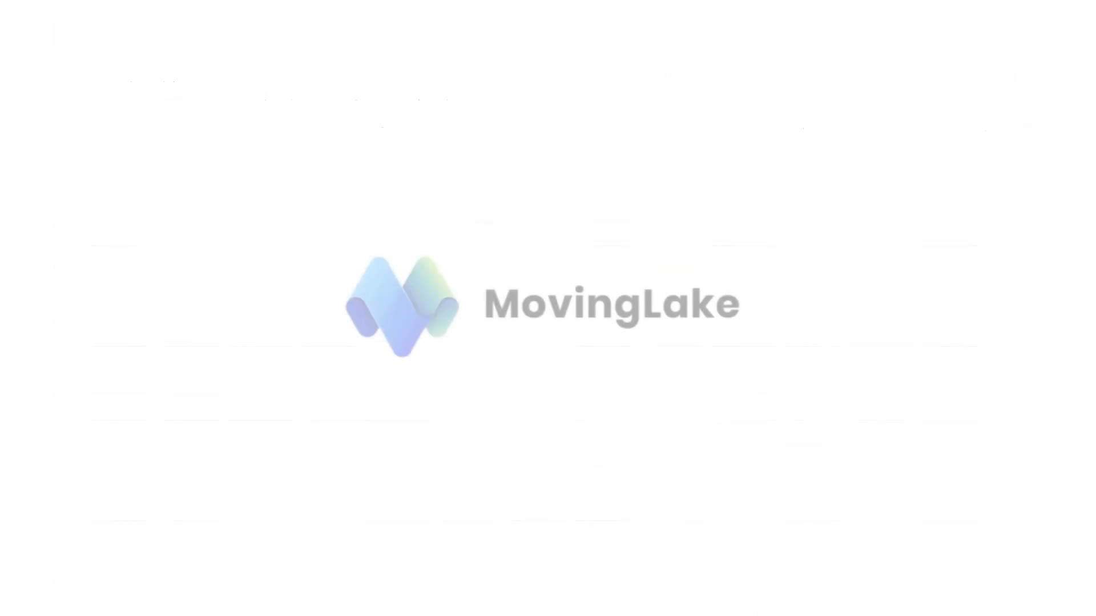